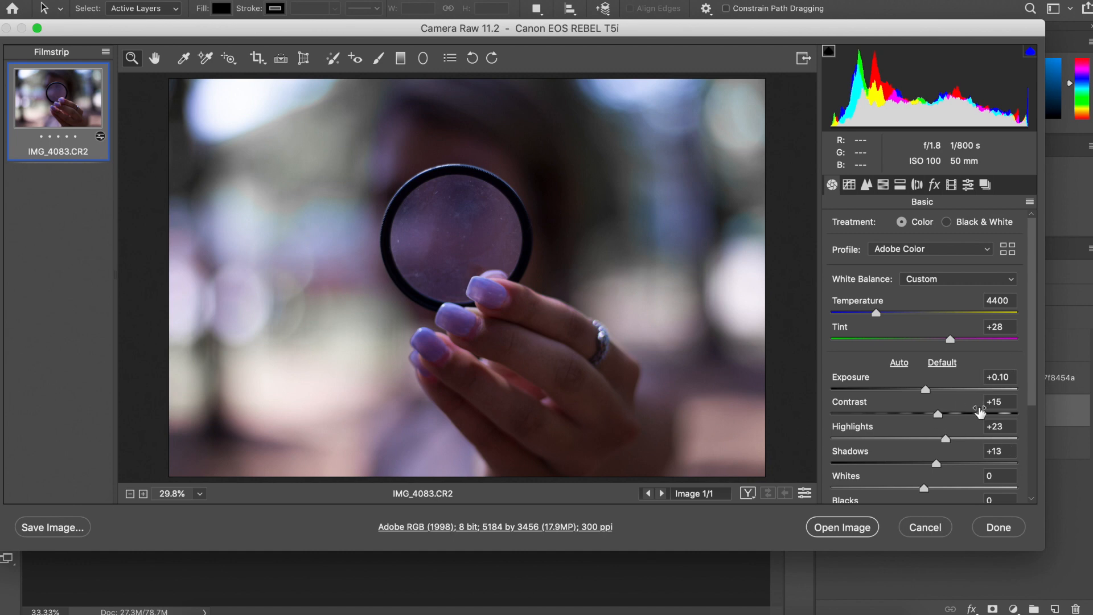
# Review the Basic and HSL saturation adjustments of IMG_4083.CR2 and open the image for editing.
pyautogui.scroll(-4, 969, 434)
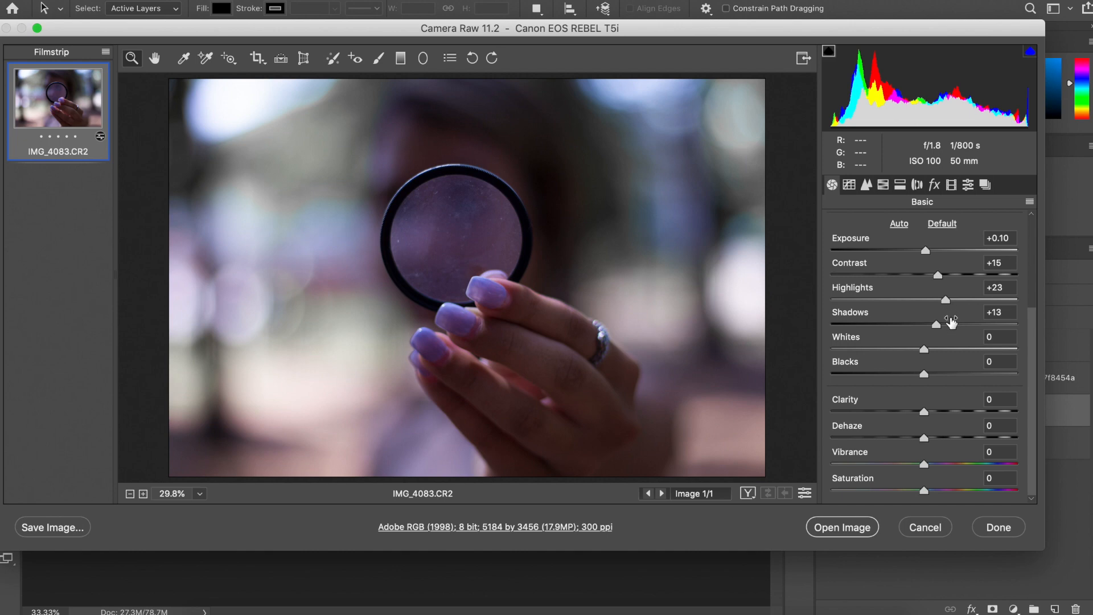
pyautogui.click(882, 185)
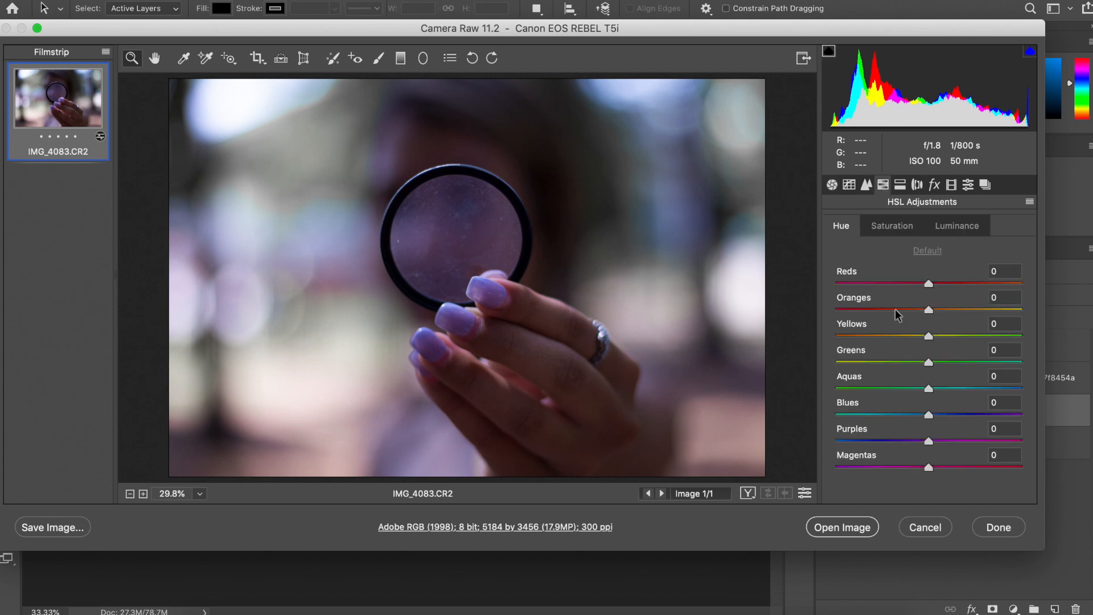
pyautogui.click(893, 227)
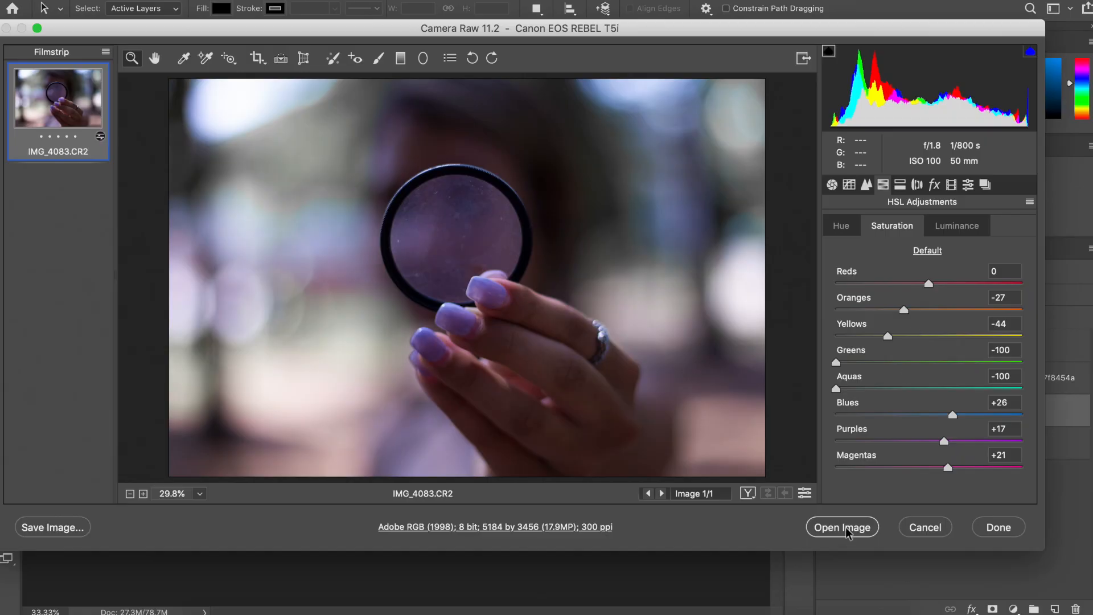
pyautogui.click(847, 530)
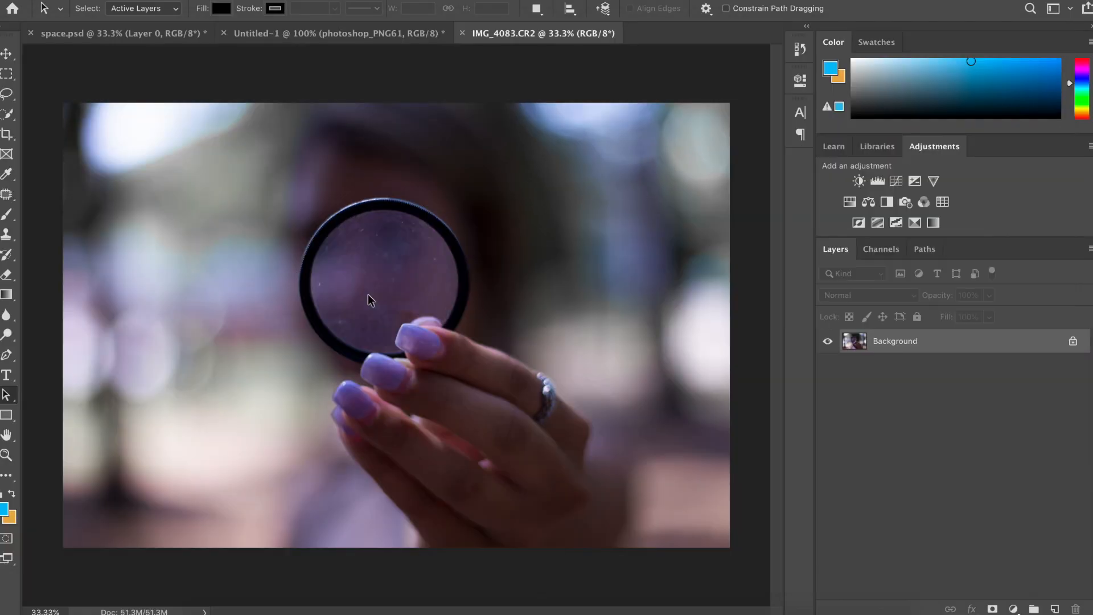
# Crop the photo to a 4:5 portrait framing centred on the lens filter and hand.
pyautogui.press('c')
pyautogui.moveTo(451, 381); pyautogui.dragTo(444, 385)
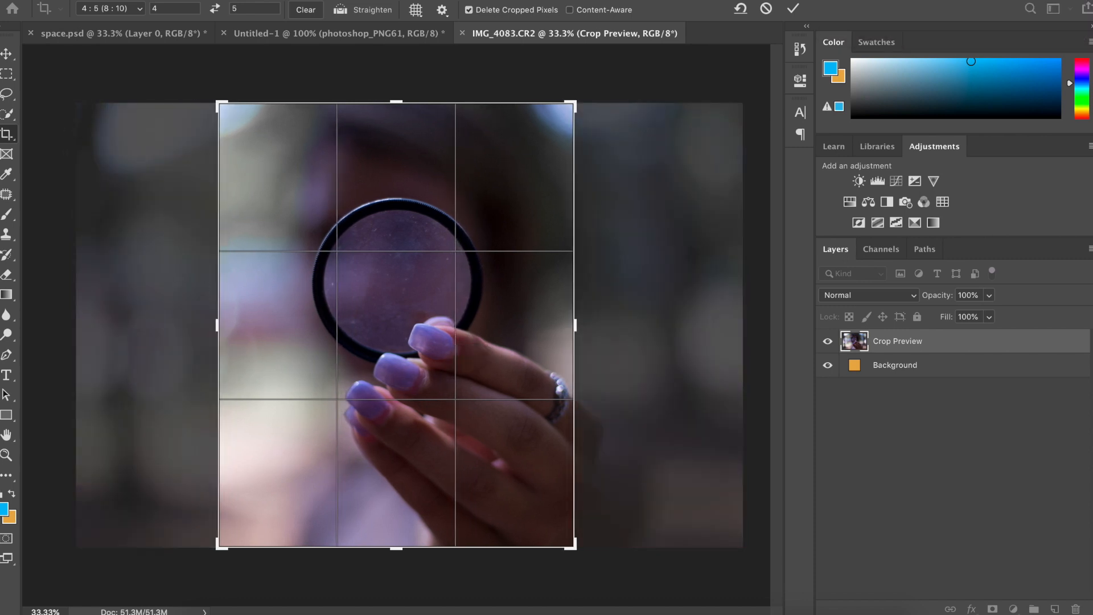
pyautogui.press('Return')
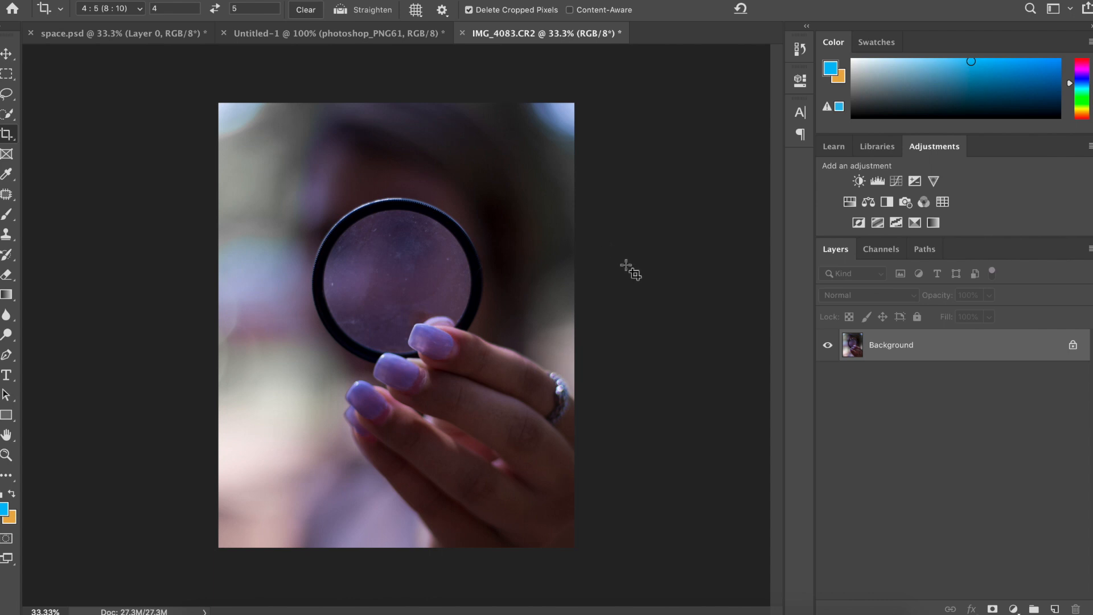
pyautogui.press('a')
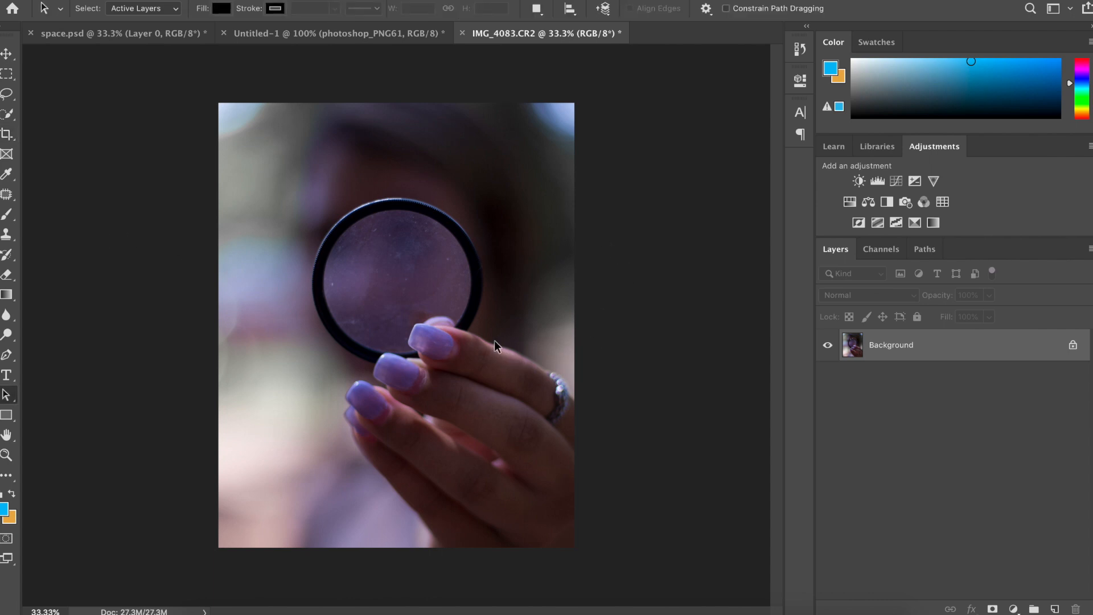
# Enter Quick Mask mode and paint over most of the lens glass with a 300 px black brush.
pyautogui.scroll(5, 459, 399)
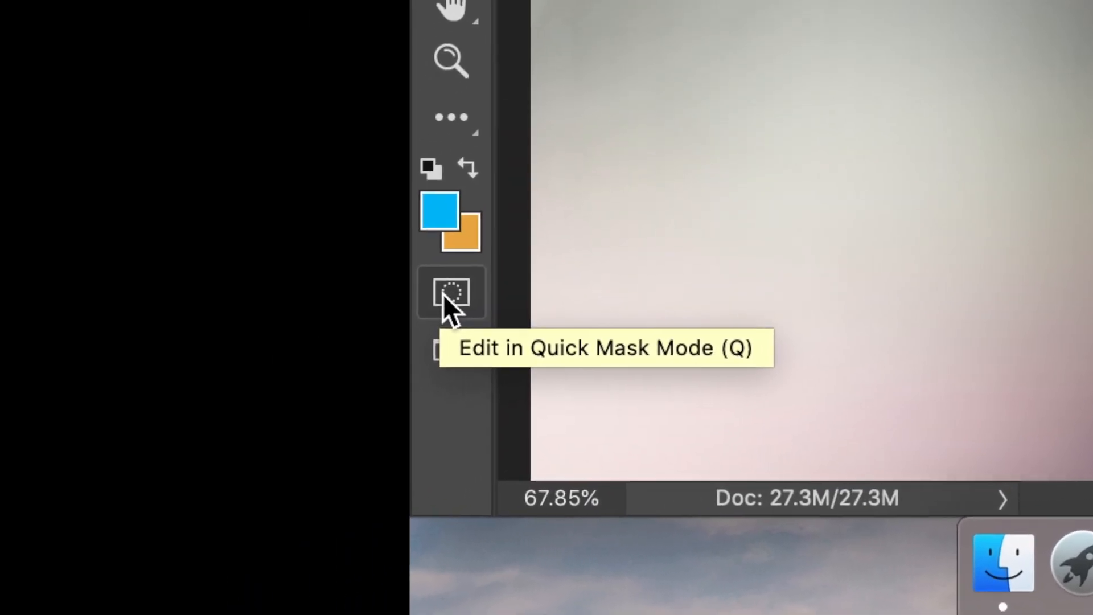
pyautogui.click(346, 350)
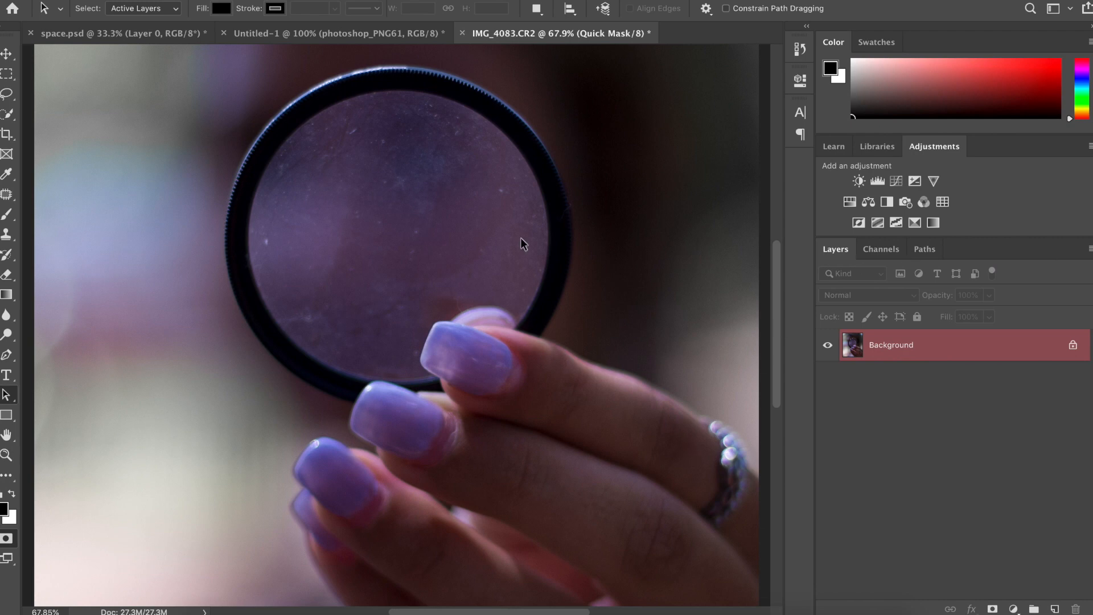
pyautogui.press('b')
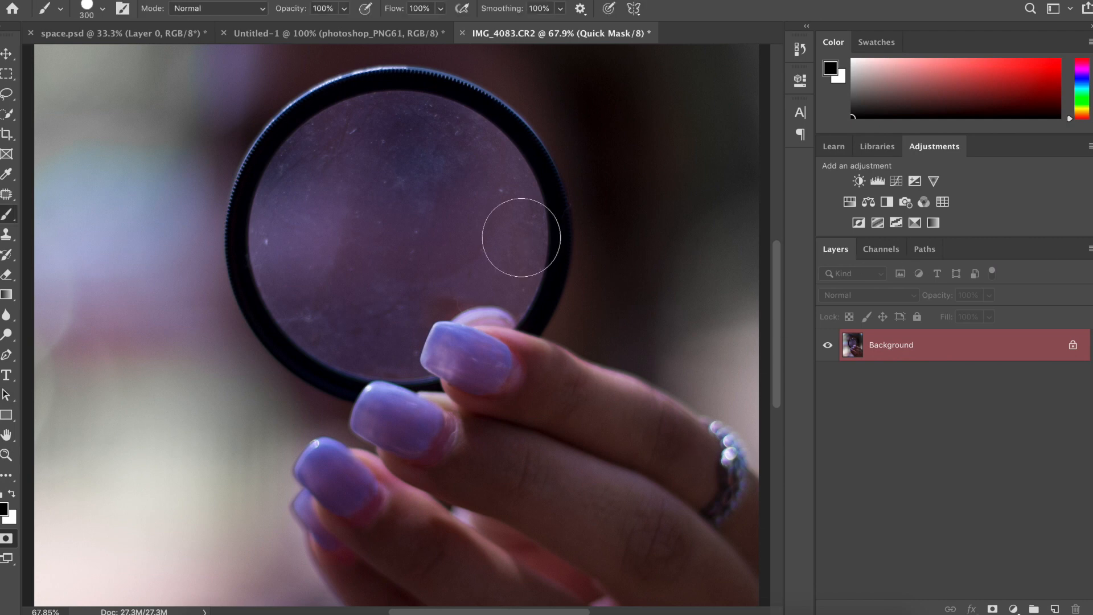
pyautogui.moveTo(415, 196); pyautogui.dragTo(435, 216)
pyautogui.moveTo(462, 259)
pyautogui.mouseDown()
pyautogui.moveTo(268, 270)
pyautogui.moveTo(393, 246)
pyautogui.moveTo(318, 244)
pyautogui.moveTo(449, 236)
pyautogui.moveTo(362, 188)
pyautogui.moveTo(379, 156)
pyautogui.moveTo(336, 145)
pyautogui.moveTo(309, 186)
pyautogui.moveTo(305, 231)
pyautogui.moveTo(317, 279)
pyautogui.moveTo(348, 324)
pyautogui.moveTo(320, 317)
pyautogui.moveTo(289, 250)
pyautogui.moveTo(293, 202)
pyautogui.moveTo(332, 152)
pyautogui.moveTo(380, 132)
pyautogui.moveTo(431, 140)
pyautogui.moveTo(480, 179)
pyautogui.moveTo(504, 263)
pyautogui.moveTo(541, 239)
pyautogui.mouseUp()
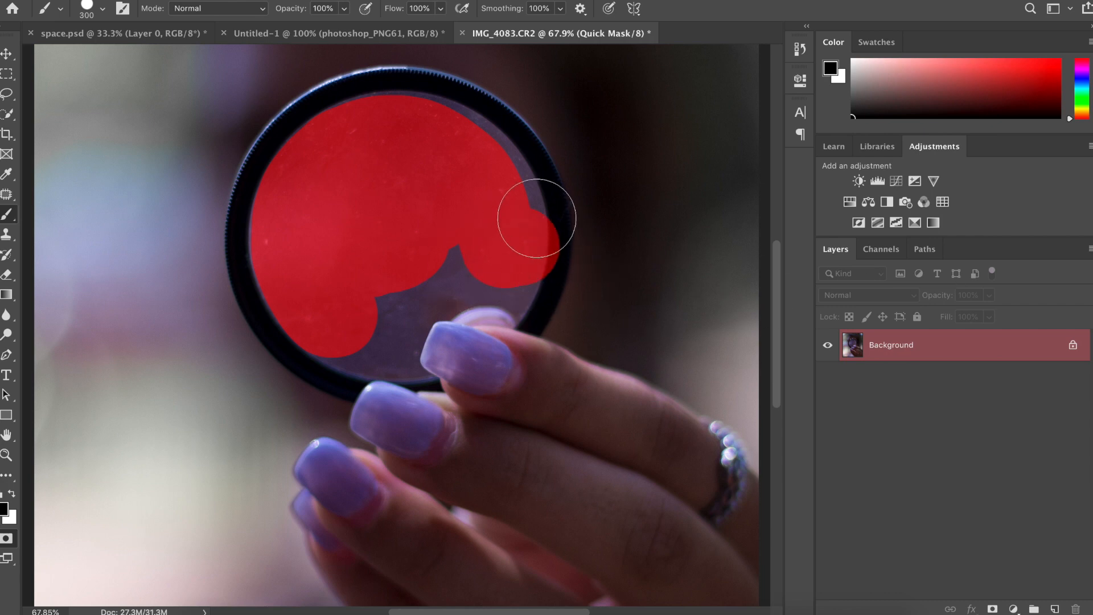
# Redo the last dab at the lens's right edge and erase its overspill on the rim with a 150 px white brush.
pyautogui.press('super+z')
pyautogui.click(537, 225)
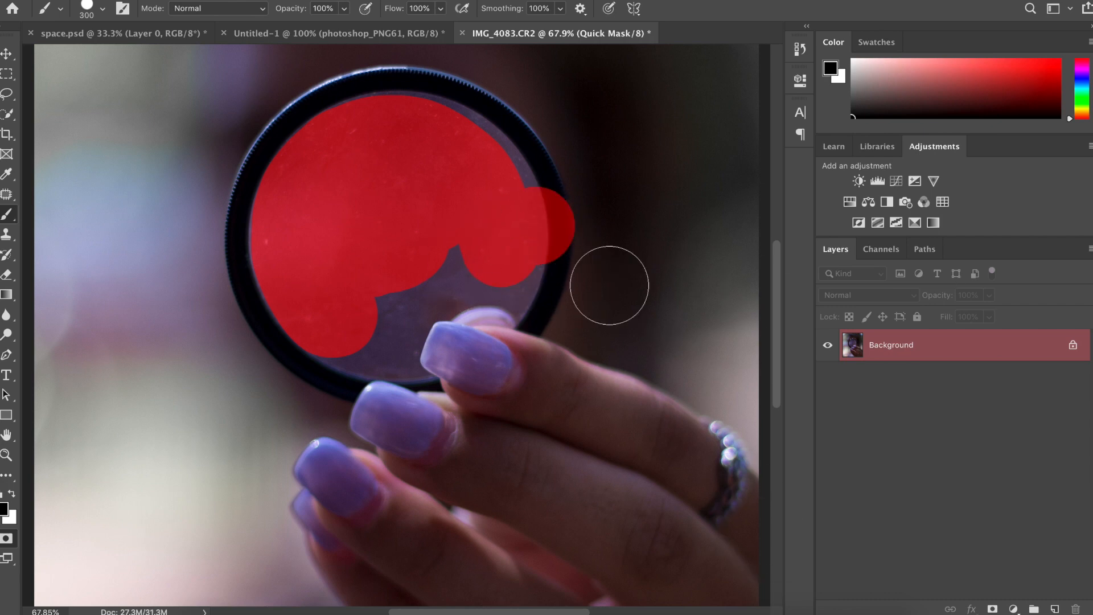
pyautogui.press('super+plus')
pyautogui.press('super+plus')
pyautogui.hscroll(10, 607, 291)
pyautogui.scroll(5, 607, 291)
pyautogui.press('[')
pyautogui.press('[')
pyautogui.press('[')
pyautogui.press('[')
pyautogui.press('super+plus')
pyautogui.press('x')
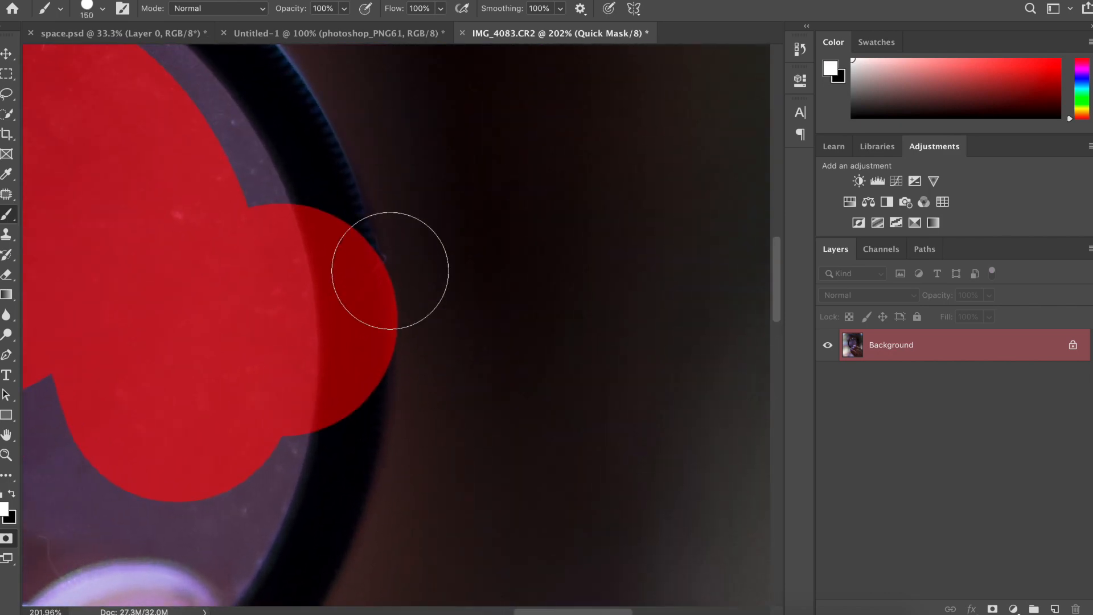
pyautogui.moveTo(357, 185)
pyautogui.mouseDown()
pyautogui.moveTo(377, 304)
pyautogui.moveTo(376, 385)
pyautogui.moveTo(344, 511)
pyautogui.mouseUp()
pyautogui.scroll(-3, 285, 364)
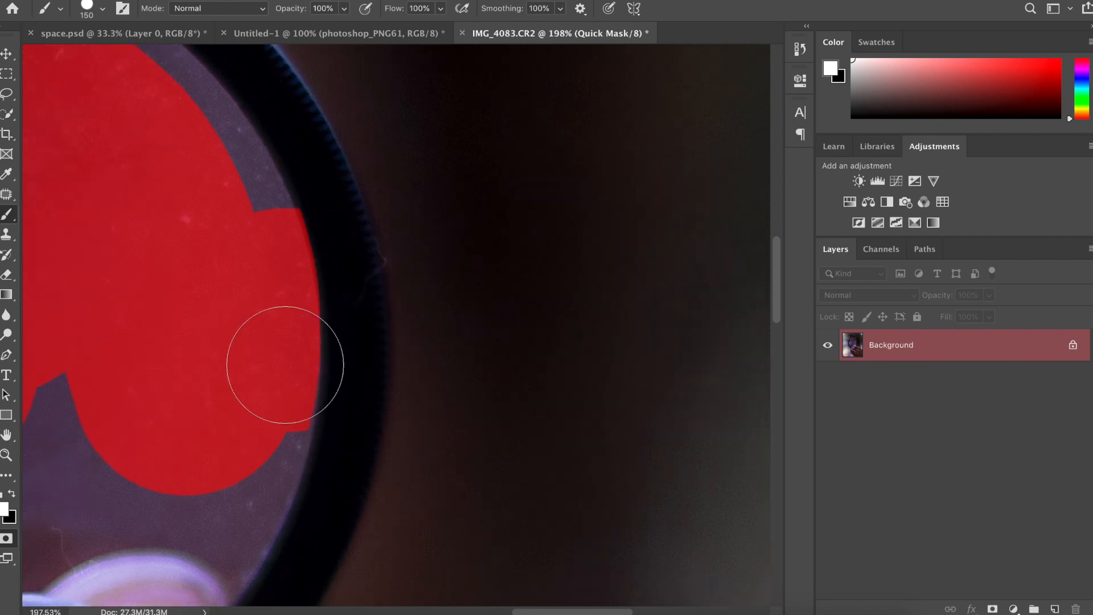
# Mask the uncovered glass along the lens's right side in black, using a 45 px brush along the rim.
pyautogui.hscroll(-5, 285, 364)
pyautogui.scroll(-3, 285, 364)
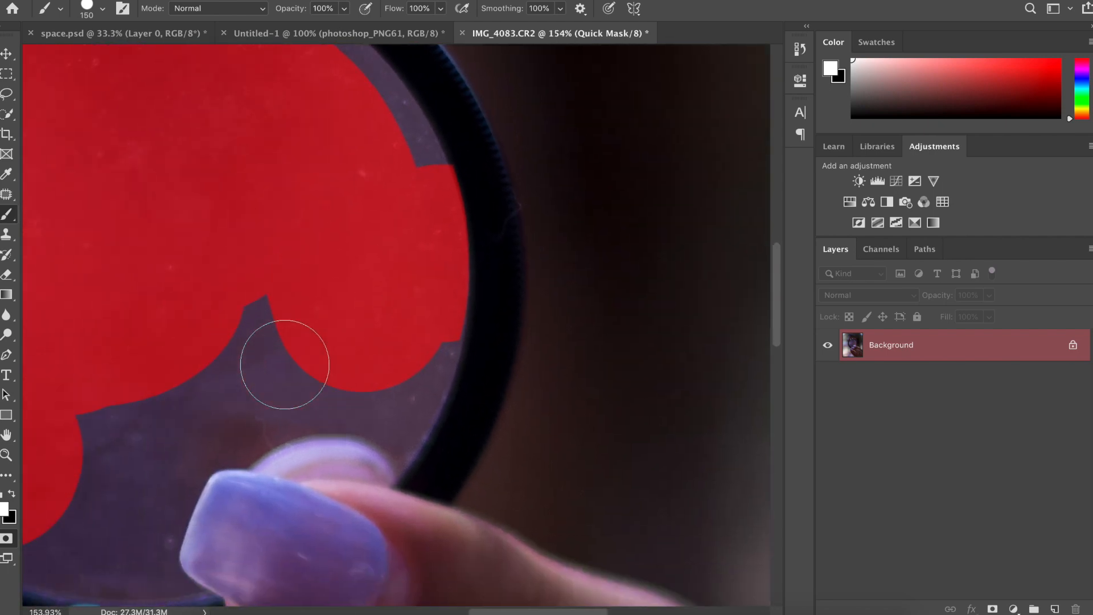
pyautogui.scroll(3, 285, 364)
pyautogui.press('x')
pyautogui.moveTo(250, 222)
pyautogui.mouseDown()
pyautogui.moveTo(323, 359)
pyautogui.moveTo(669, 345)
pyautogui.mouseUp()
pyautogui.scroll(5, 324, 358)
pyautogui.press('[')
pyautogui.press('[')
pyautogui.press('[')
pyautogui.press('[')
pyautogui.press('[')
pyautogui.hscroll(5, 669, 345)
pyautogui.moveTo(450, 122); pyautogui.dragTo(262, 577)
pyautogui.scroll(10, 342, 284)
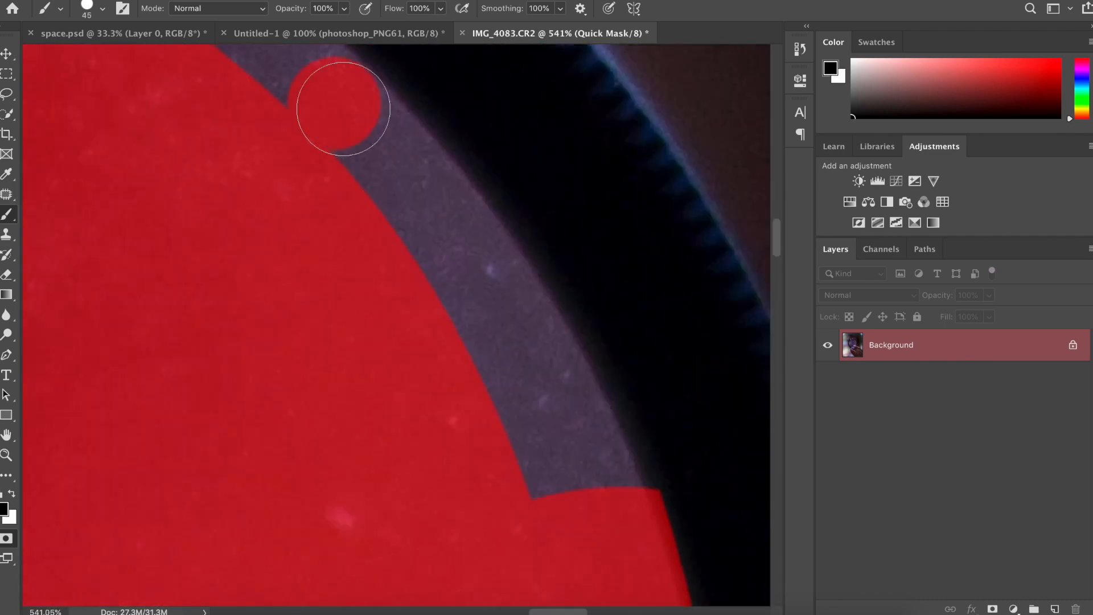
pyautogui.moveTo(343, 109); pyautogui.dragTo(614, 533)
# Extend the black mask over the glass strip along the lens's top inner edge.
pyautogui.press('x')
pyautogui.scroll(-5, 537, 324)
pyautogui.scroll(-5, 537, 324)
pyautogui.press('x')
pyautogui.scroll(10, 580, 71)
pyautogui.moveTo(526, 302); pyautogui.dragTo(185, 144)
pyautogui.hscroll(-10, 598, 348)
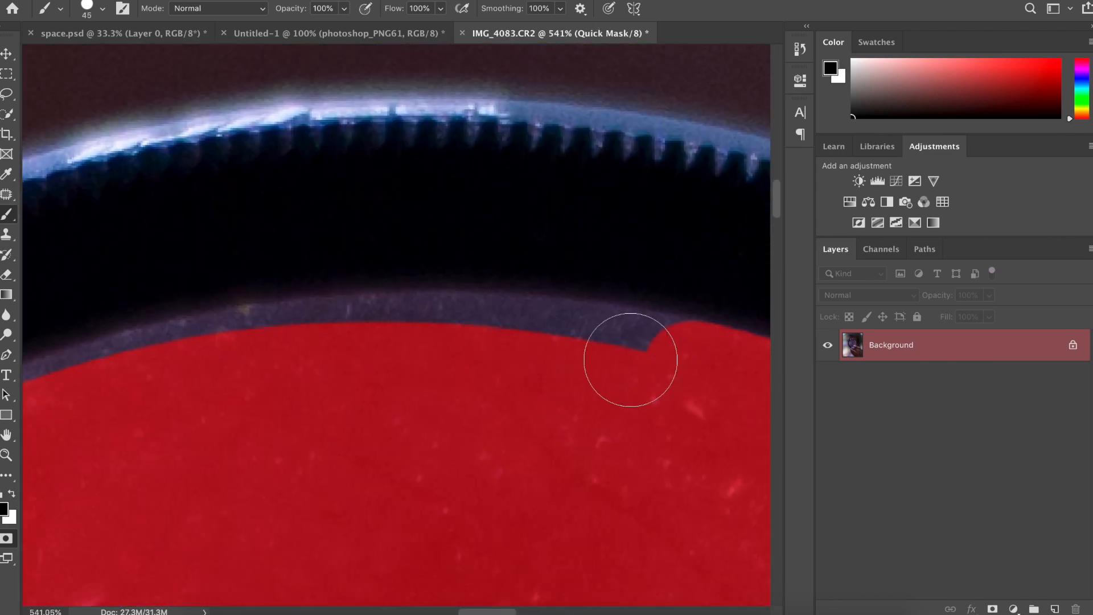
pyautogui.moveTo(630, 358); pyautogui.dragTo(393, 335)
# Clean the mask's edge along the left inner rim of the lens with a 45 px white brush.
pyautogui.hscroll(-10, 393, 336)
pyautogui.scroll(-10, 43, 522)
pyautogui.press('x')
pyautogui.scroll(-5, 273, 159)
pyautogui.moveTo(240, 108); pyautogui.dragTo(207, 182)
pyautogui.scroll(-10, 182, 442)
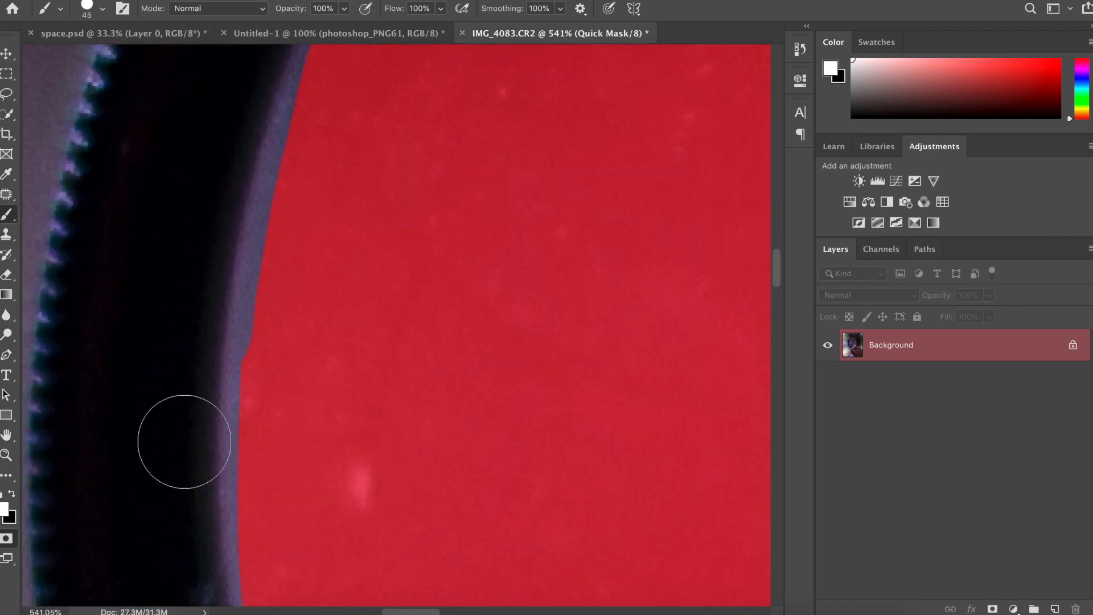
pyautogui.scroll(-10, 183, 441)
pyautogui.moveTo(183, 442); pyautogui.dragTo(361, 588)
# Mask the glass along the lens's bottom inner rim in black, up to the index fingernail.
pyautogui.scroll(-10, 444, 256)
pyautogui.press('x')
pyautogui.hscroll(5, 444, 256)
pyautogui.moveTo(358, 249); pyautogui.dragTo(159, 183)
pyautogui.hscroll(10, 159, 183)
pyautogui.moveTo(50, 240); pyautogui.dragTo(487, 280)
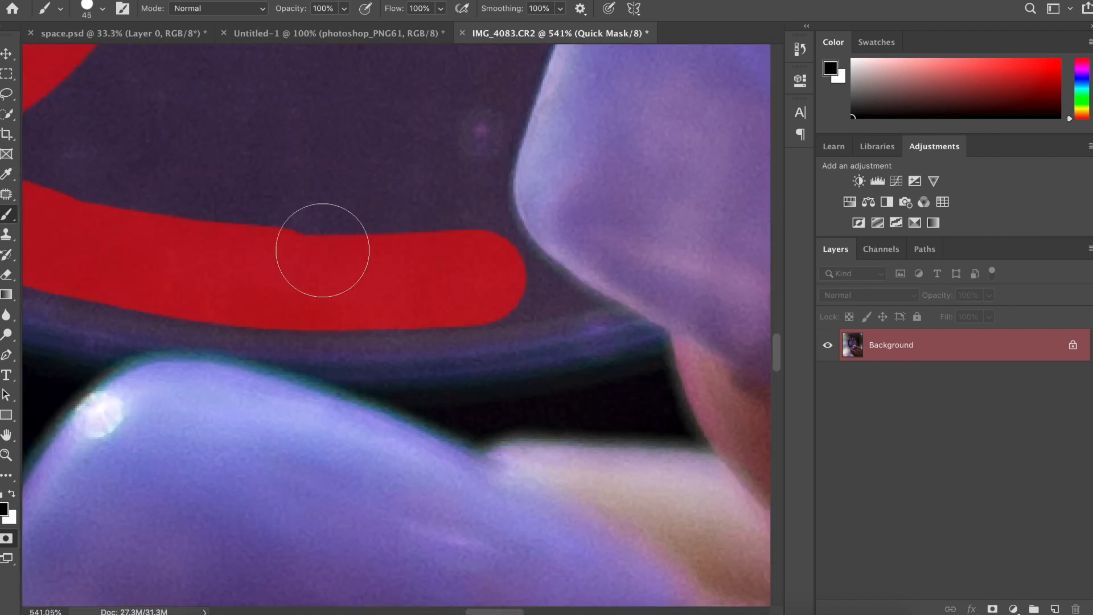
# Mask the glass along the edge of the index fingernail with a smaller black brush.
pyautogui.scroll(5, 322, 249)
pyautogui.press('[')
pyautogui.press('[')
pyautogui.press('[')
pyautogui.press('[')
pyautogui.press('[')
pyautogui.press('[')
pyautogui.moveTo(356, 230); pyautogui.dragTo(222, 101)
pyautogui.moveTo(377, 248); pyautogui.dragTo(290, 254)
pyautogui.scroll(10, 259, 220)
pyautogui.moveTo(332, 450); pyautogui.dragTo(444, 85)
pyautogui.scroll(10, 339, 520)
pyautogui.moveTo(381, 386)
pyautogui.mouseDown()
pyautogui.moveTo(476, 263)
pyautogui.moveTo(455, 313)
pyautogui.mouseUp()
pyautogui.press('x')
pyautogui.press('x')
# Fill the remaining uncovered glass in the lower part of the lens with a 100 px black brush.
pyautogui.scroll(-10, 393, 333)
pyautogui.press(']')
pyautogui.press(']')
pyautogui.press(']')
pyautogui.press(']')
pyautogui.press(']')
pyautogui.press(']')
pyautogui.press(']')
pyautogui.press(']')
pyautogui.press(']')
pyautogui.press(']')
pyautogui.press(']')
pyautogui.press(']')
pyautogui.moveTo(116, 383)
pyautogui.mouseDown()
pyautogui.moveTo(332, 415)
pyautogui.moveTo(193, 436)
pyautogui.mouseUp()
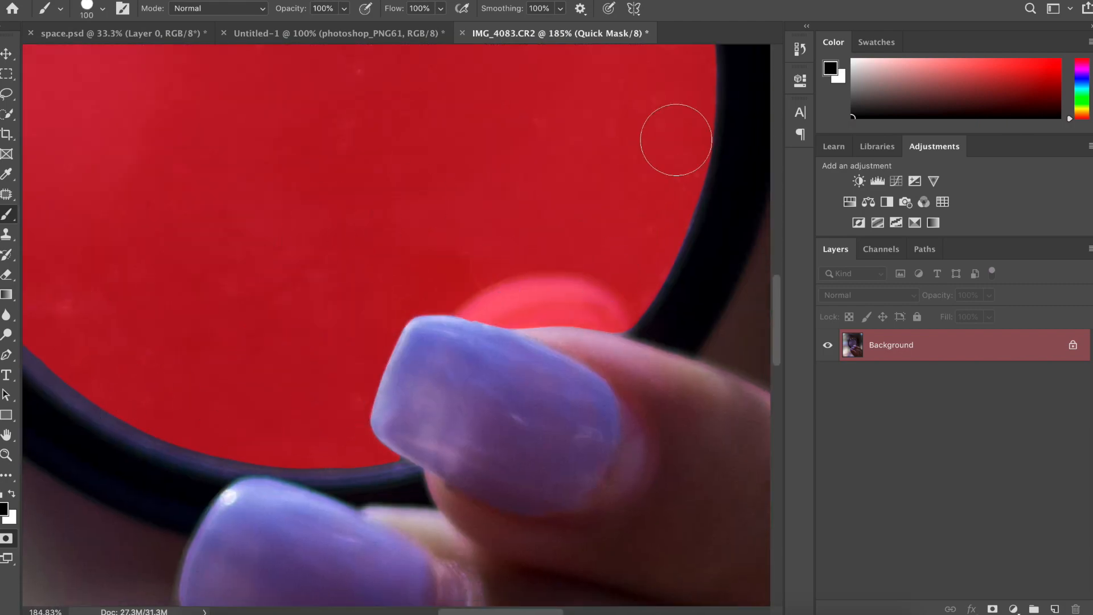
# Touch up the lens mask's edge with a much smaller black brush.
pyautogui.scroll(10, 677, 159)
pyautogui.press('[')
pyautogui.press('[')
pyautogui.press('[')
pyautogui.press('[')
pyautogui.press('[')
pyautogui.press('[')
pyautogui.press('[')
pyautogui.press('[')
pyautogui.press('[')
pyautogui.press('[')
pyautogui.press('[')
pyautogui.press('[')
pyautogui.moveTo(393, 313); pyautogui.dragTo(319, 398)
# Examine the mask's edges around the lens rim and fingernails for missed spots.
pyautogui.scroll(-10, 319, 398)
pyautogui.press(']')
pyautogui.press(']')
pyautogui.press(']')
pyautogui.press(']')
pyautogui.press(']')
pyautogui.press(']')
pyautogui.press(']')
pyautogui.press(']')
pyautogui.press(']')
pyautogui.press(']')
pyautogui.press(']')
pyautogui.press(']')
pyautogui.press(']')
pyautogui.press(']')
pyautogui.press(']')
pyautogui.press(']')
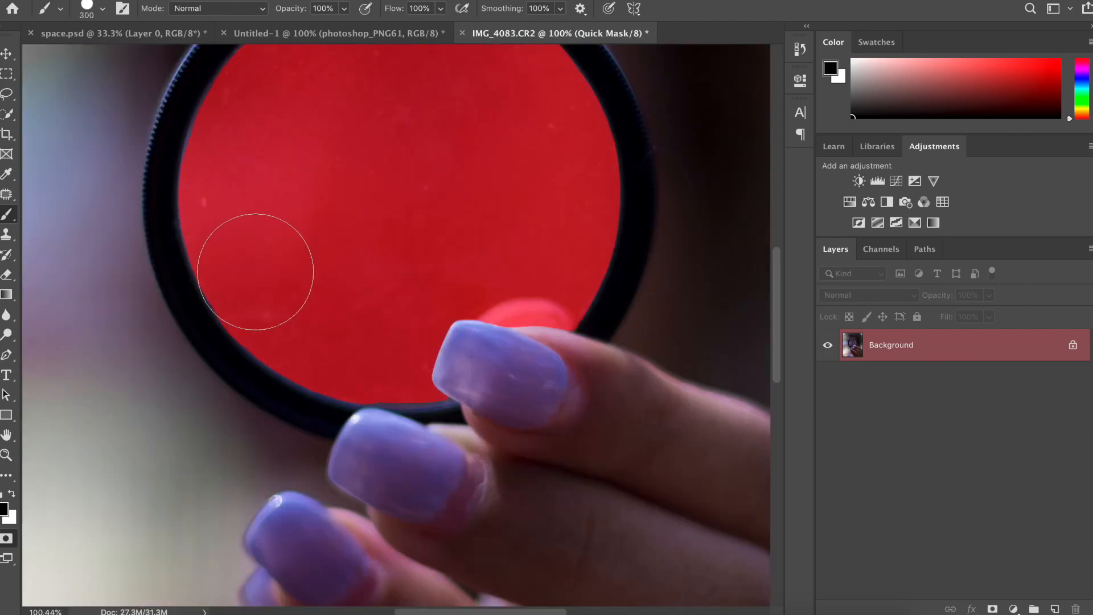
pyautogui.scroll(8, 268, 337)
pyautogui.press('[')
pyautogui.press('[')
pyautogui.press('[')
pyautogui.press('[')
pyautogui.press('[')
pyautogui.hscroll(-4, 239, 318)
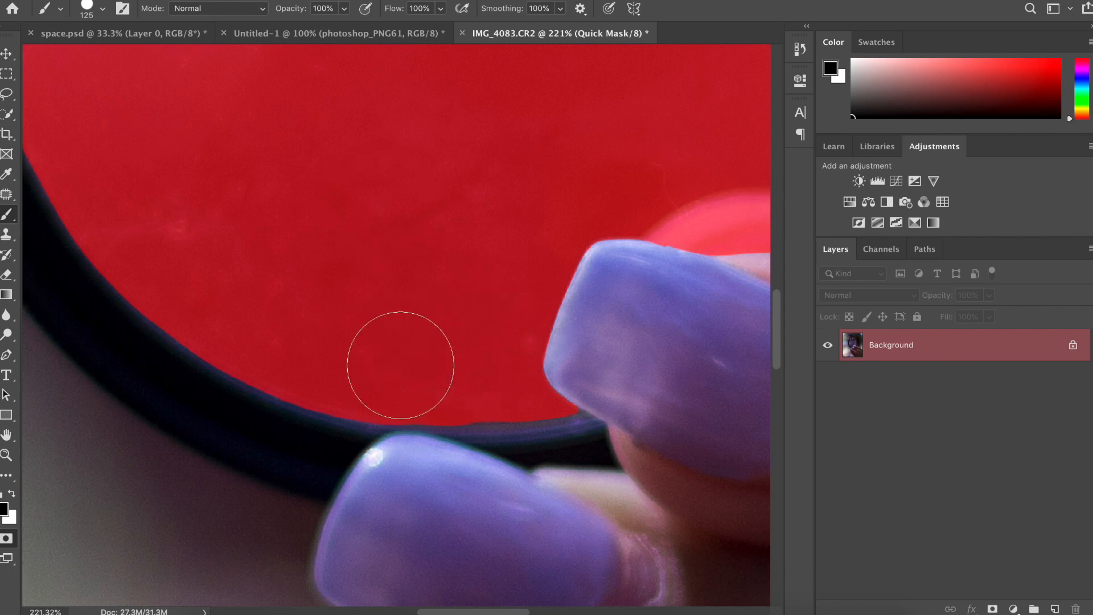
# Convert the quick mask to a selection and apply it as a layer mask that cuts out the lens glass.
pyautogui.hotkey('ctrl', '0')
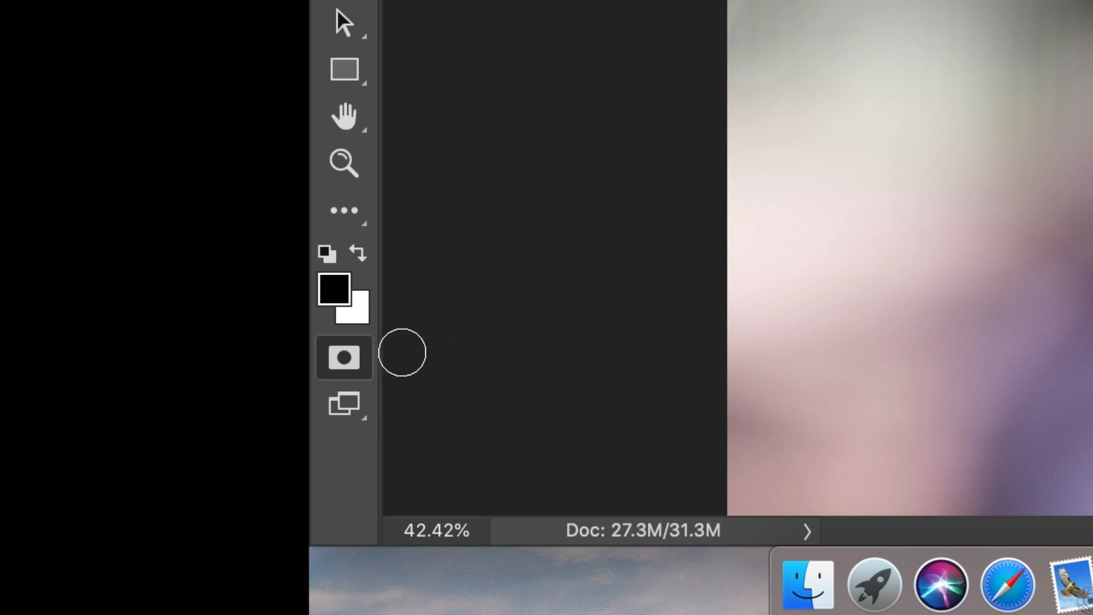
pyautogui.click(334, 353)
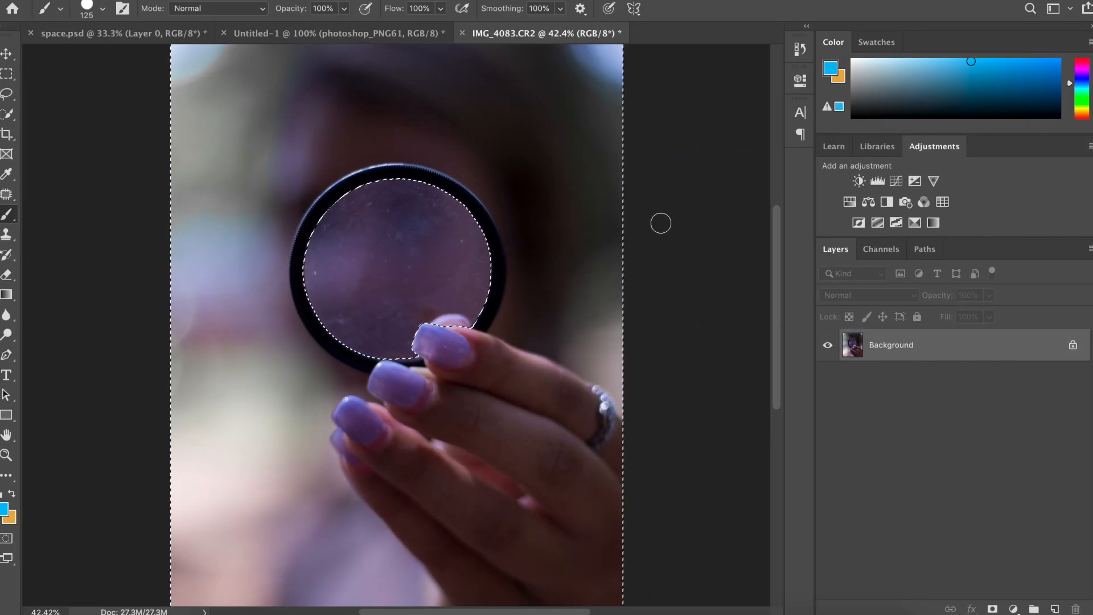
pyautogui.keyDown('alt'); pyautogui.click(992, 608); pyautogui.keyUp('alt')
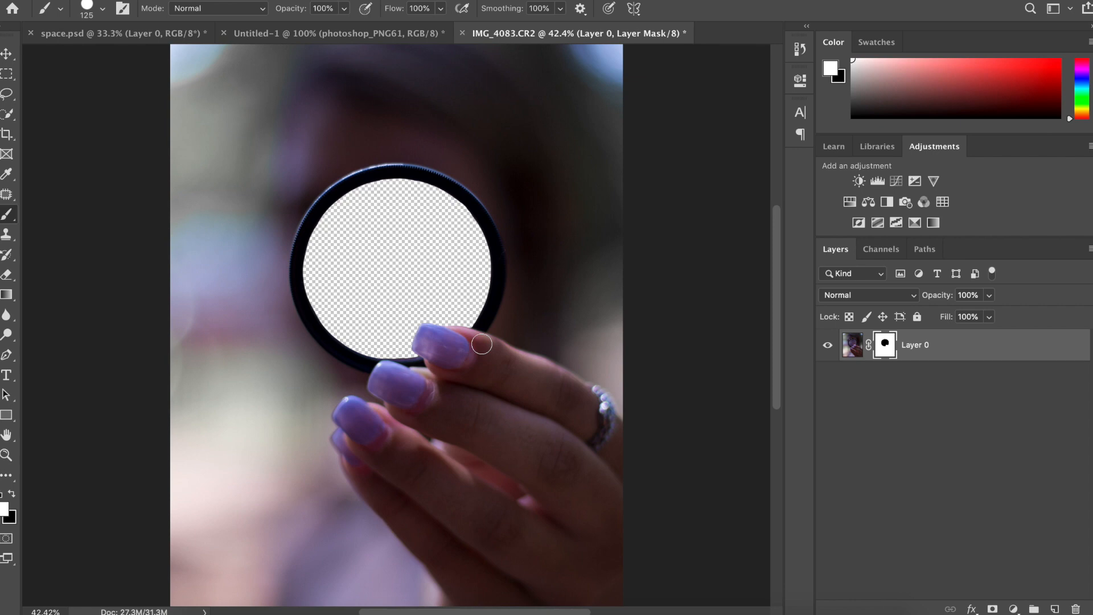
# Place Planets-and-Moons-in-Universe.jpg from the Downloads folder into the photo and move its layer below Layer 0.
pyautogui.click(206, 604)
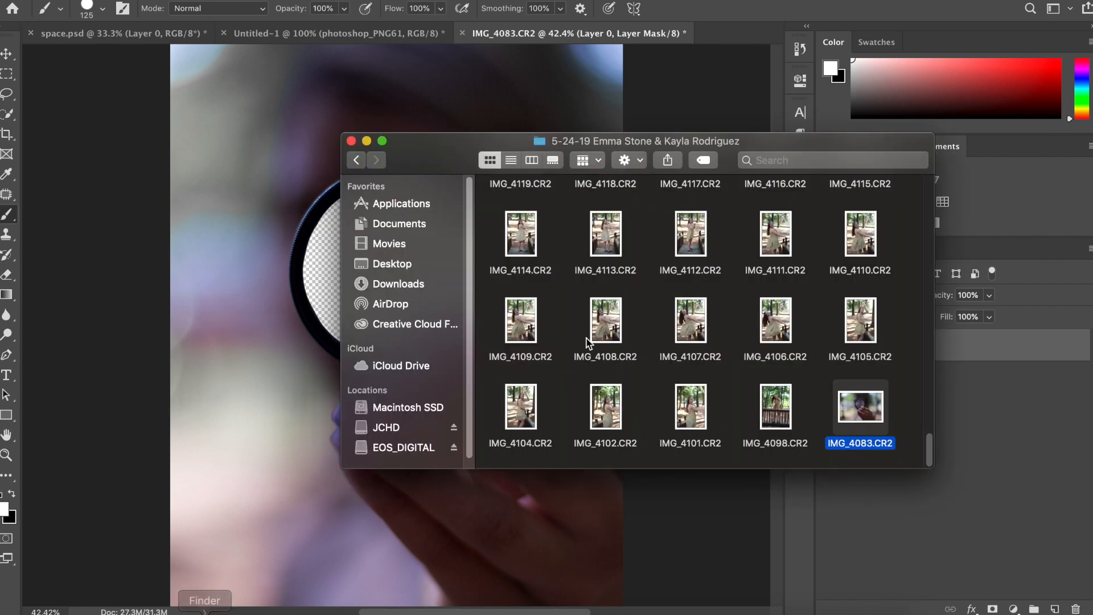
pyautogui.click(432, 287)
pyautogui.moveTo(881, 210)
pyautogui.mouseDown()
pyautogui.moveTo(460, 299)
pyautogui.moveTo(541, 247)
pyautogui.mouseUp()
pyautogui.press('Return')
pyautogui.press('b')
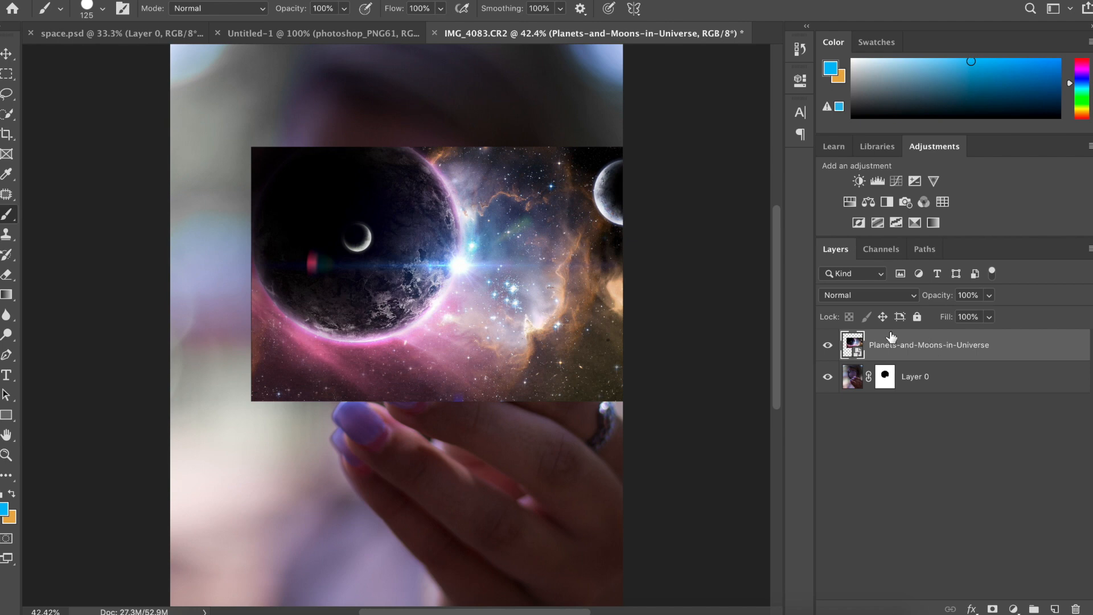
pyautogui.moveTo(880, 344); pyautogui.dragTo(837, 393)
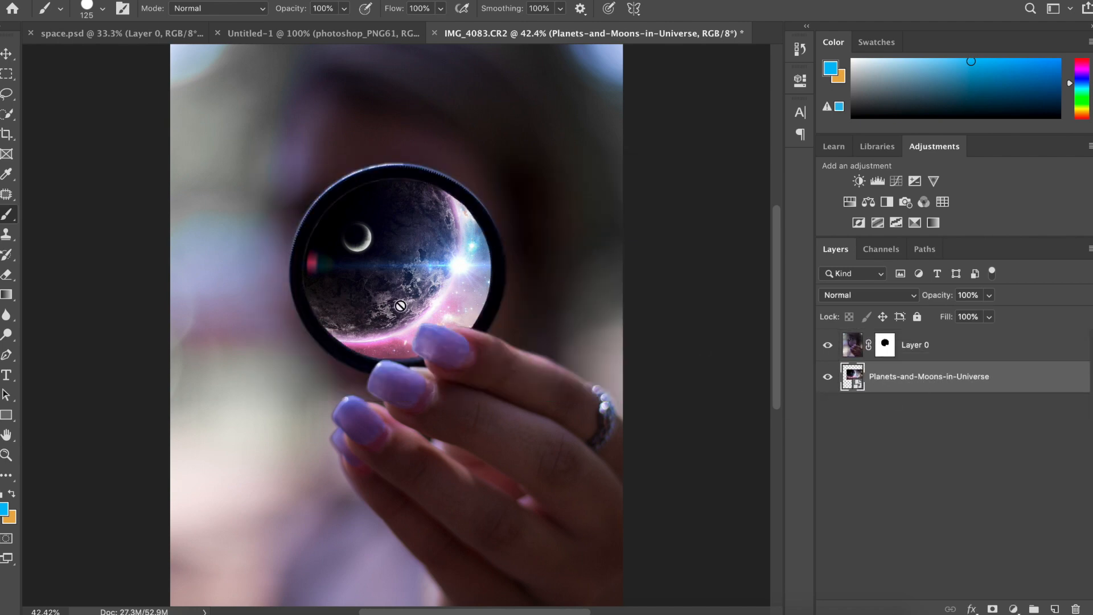
# Scale down and reposition the planet image to fit inside the lens, and rasterize its layer.
pyautogui.hotkey('ctrl', 't')
pyautogui.moveTo(446, 230); pyautogui.dragTo(411, 228)
pyautogui.moveTo(668, 146); pyautogui.dragTo(607, 180)
pyautogui.moveTo(459, 244); pyautogui.dragTo(436, 237)
pyautogui.moveTo(582, 177); pyautogui.dragTo(585, 172)
pyautogui.press('Return')
pyautogui.click(493, 255)
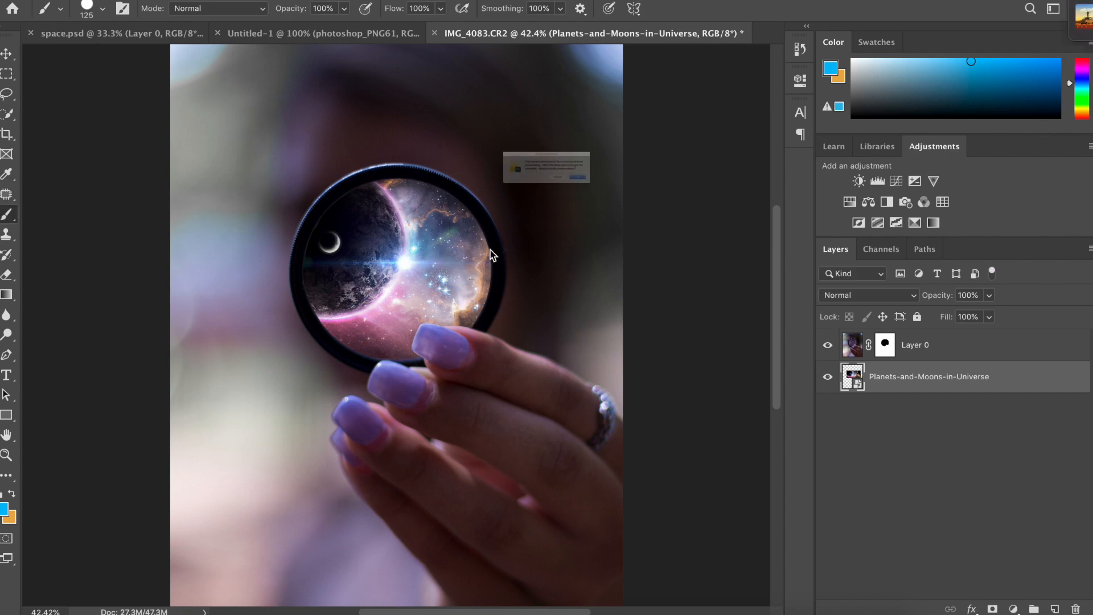
pyautogui.click(653, 205)
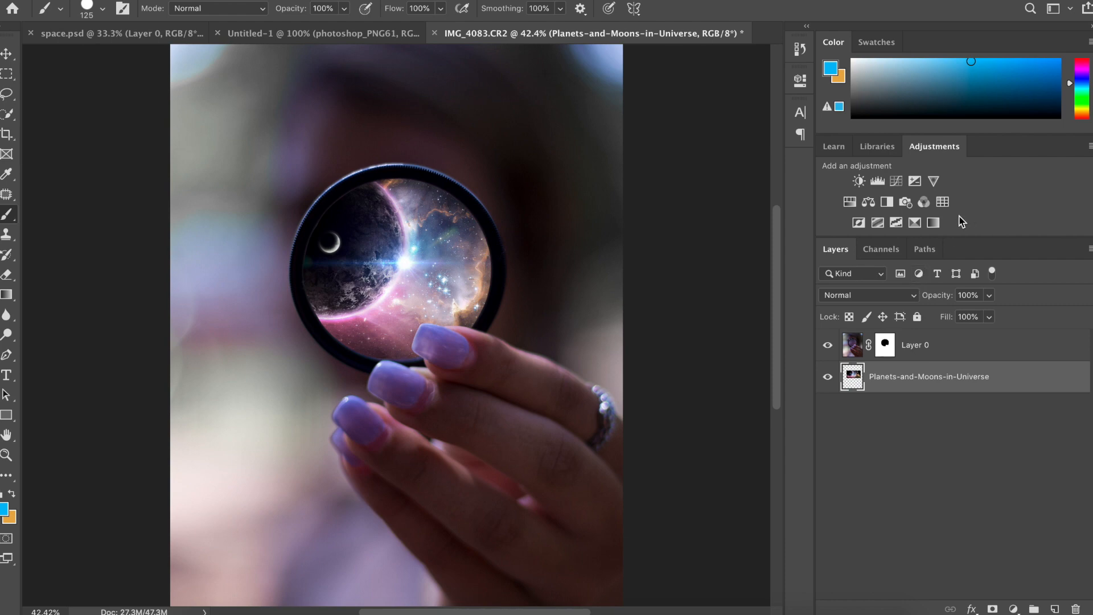
# Add a Color Lookup adjustment using the FRESH to.cube LUT and move it above Layer 0.
pyautogui.click(942, 201)
pyautogui.click(758, 129)
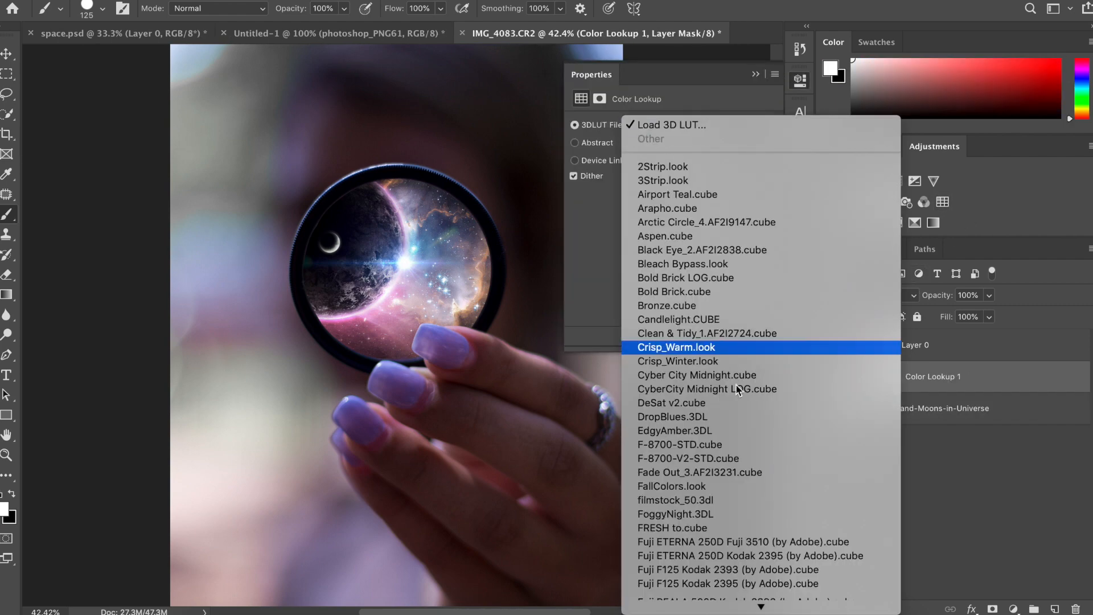
pyautogui.scroll(-8, 763, 410)
pyautogui.scroll(8, 770, 422)
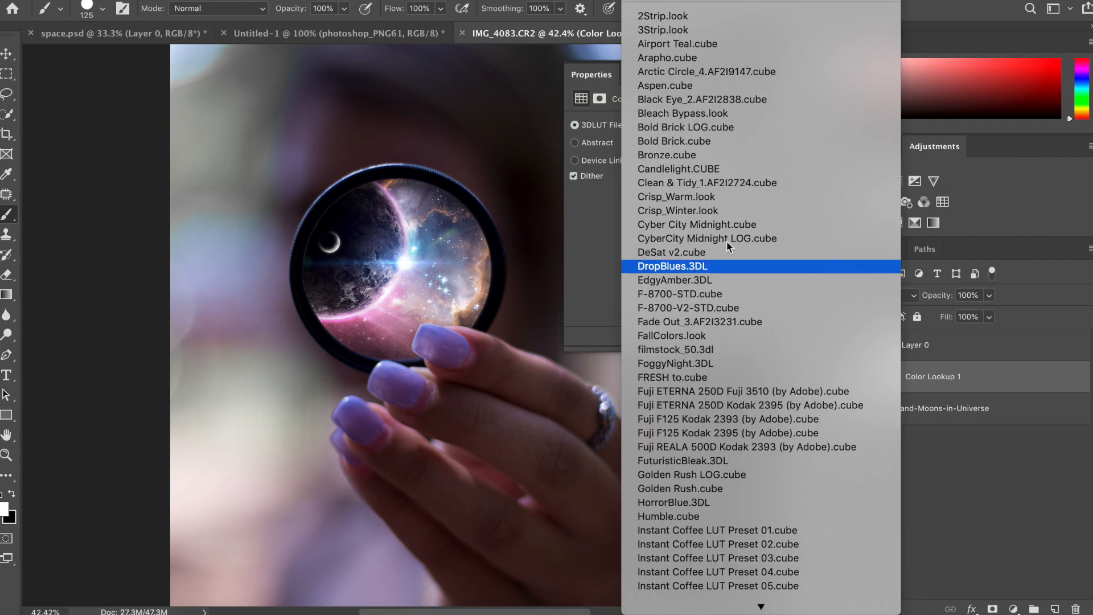
pyautogui.click(696, 380)
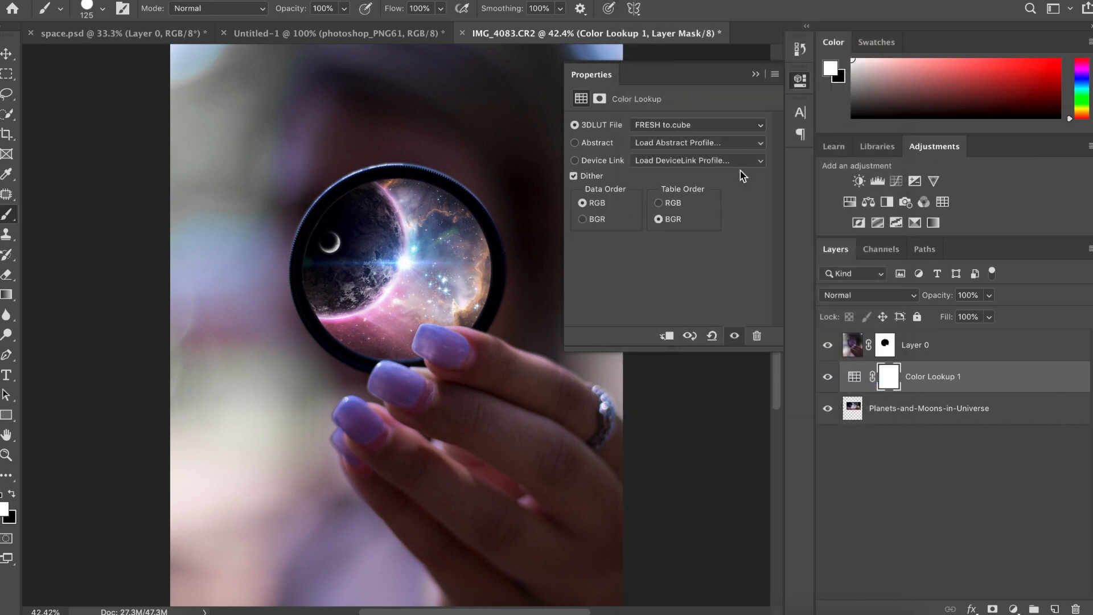
pyautogui.moveTo(925, 376); pyautogui.dragTo(924, 337)
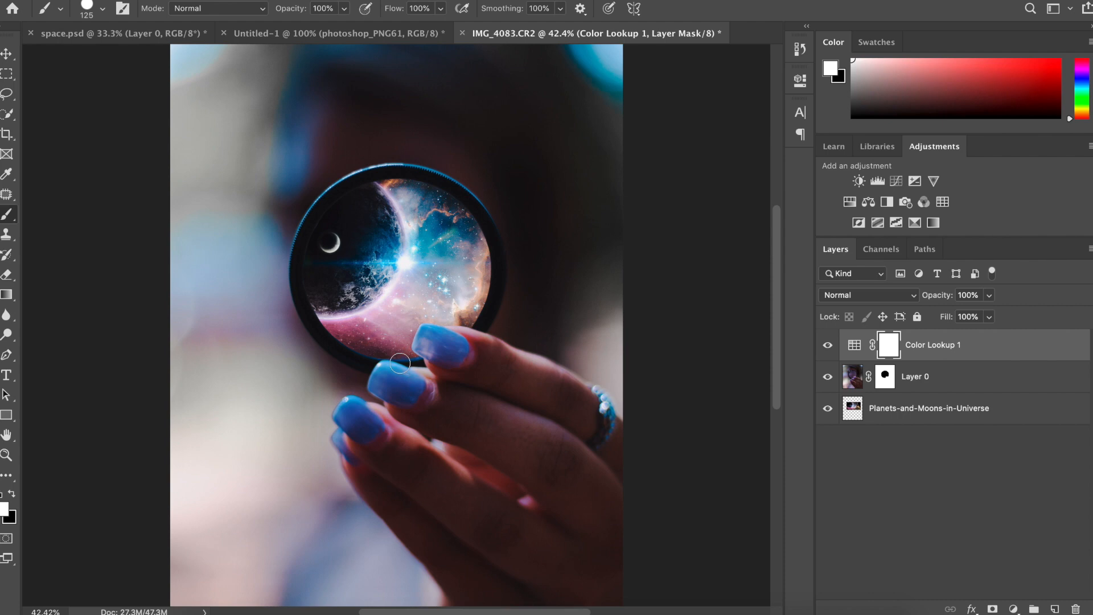
# Place the large.Stars PNG image from the Downloads folder into the photo as the topmost layer.
pyautogui.click(201, 613)
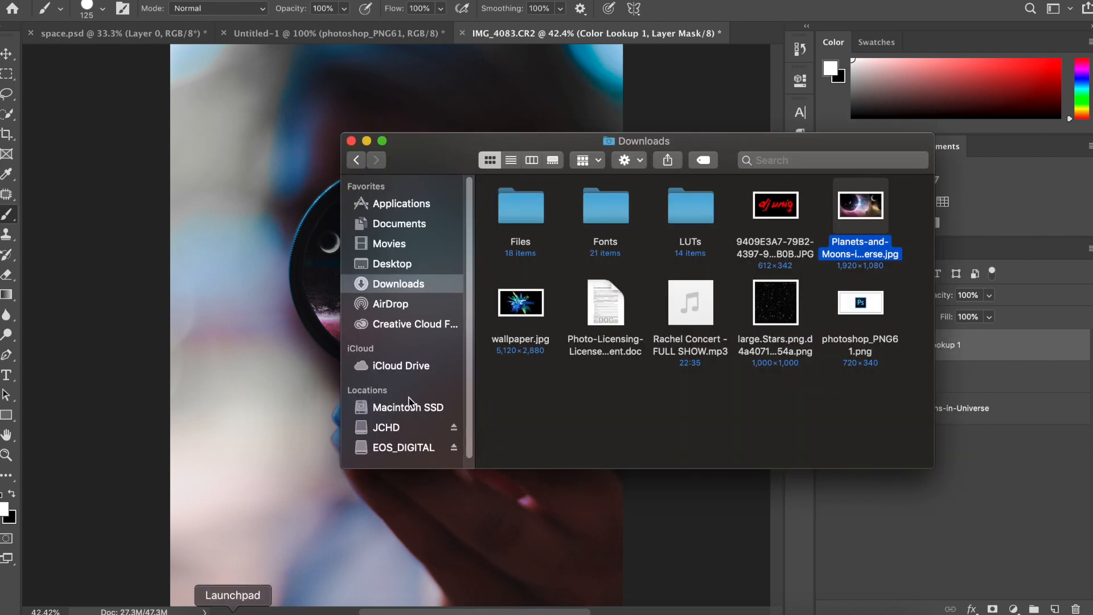
pyautogui.click(654, 428)
pyautogui.moveTo(773, 309); pyautogui.dragTo(296, 393)
pyautogui.press('Return')
pyautogui.press('b')
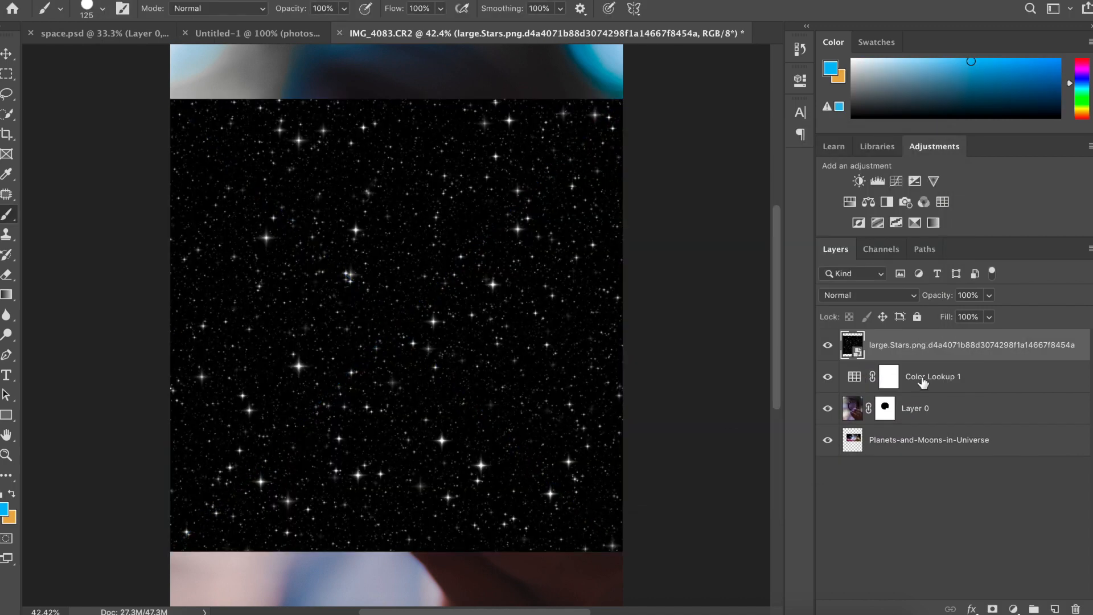
# Set the stars layer's blend mode to Screen and rasterize its smart object.
pyautogui.click(841, 301)
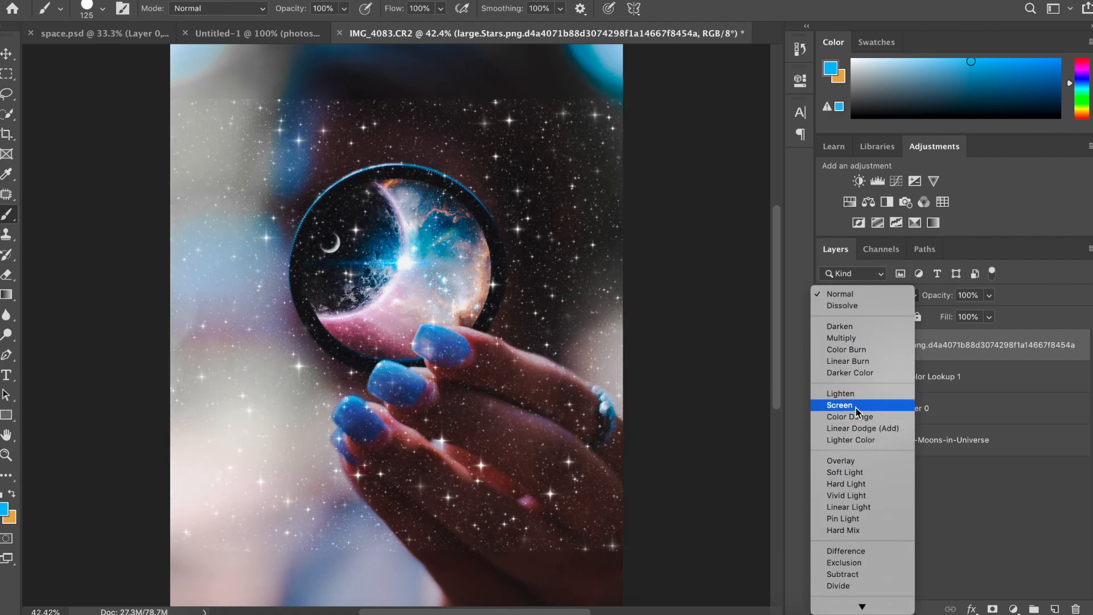
pyautogui.click(855, 407)
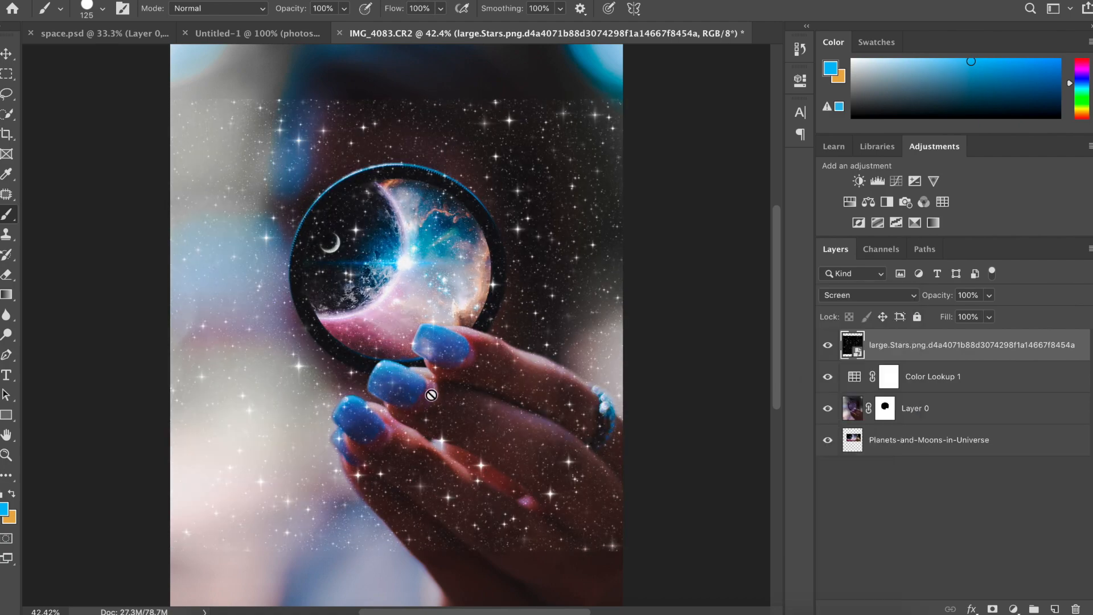
pyautogui.click(455, 377)
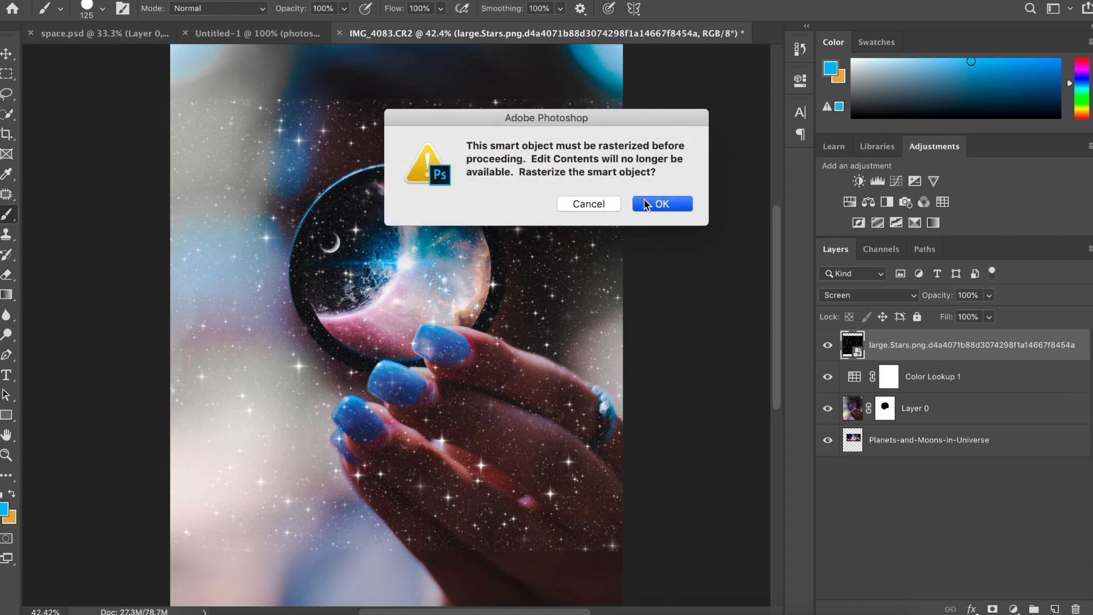
pyautogui.press('Return')
# Scale the stars layer down to about 44% and position it over the fingernails and the lower half of the lens.
pyautogui.hotkey('ctrl', 't')
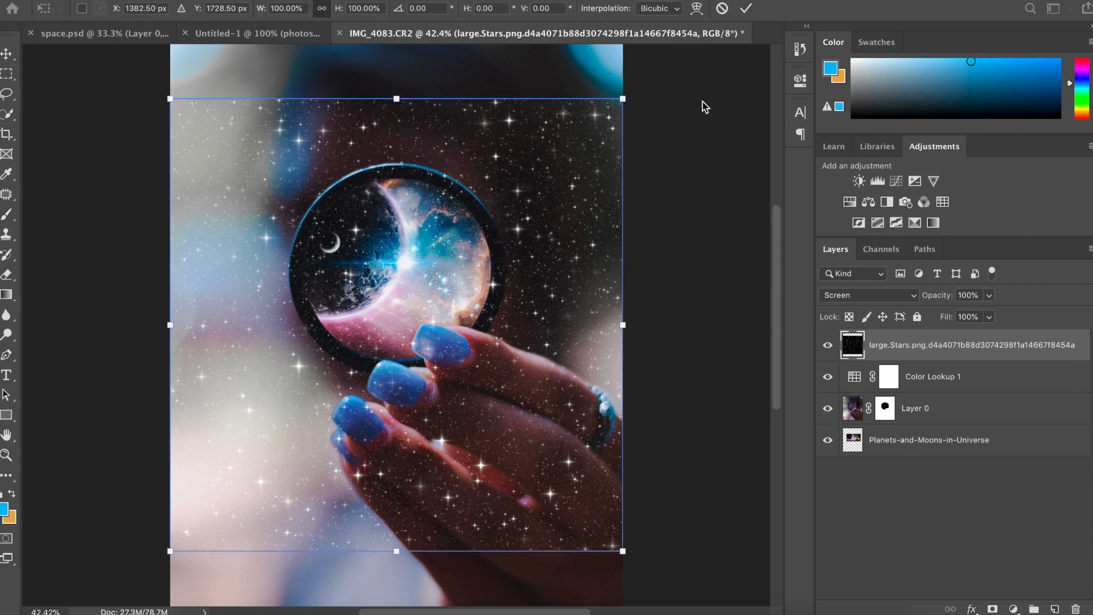
pyautogui.moveTo(622, 98); pyautogui.dragTo(497, 225)
pyautogui.moveTo(386, 337); pyautogui.dragTo(387, 381)
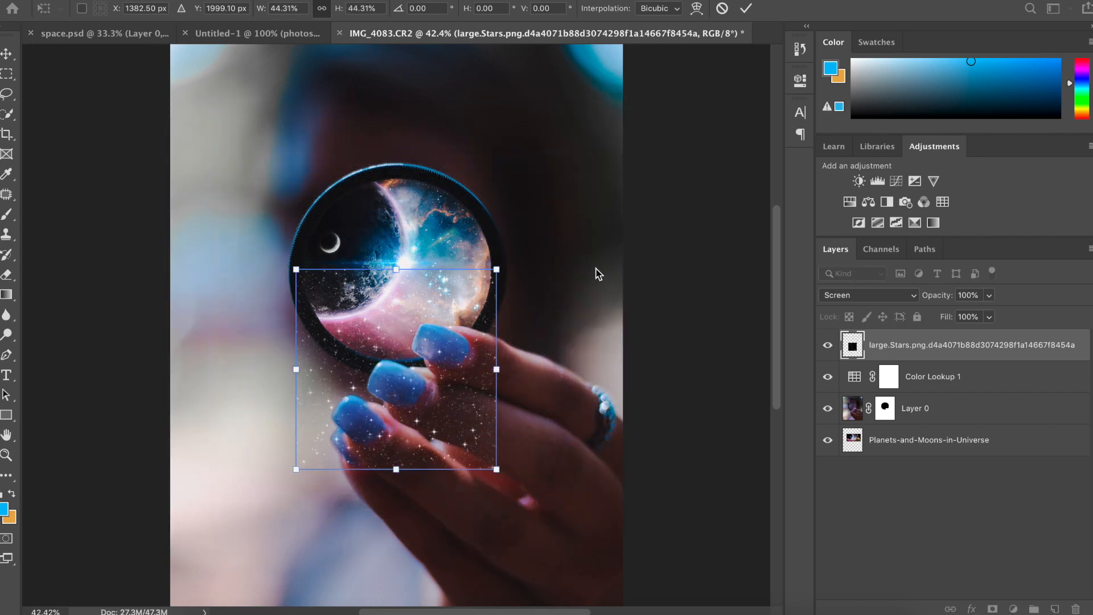
pyautogui.press('Return')
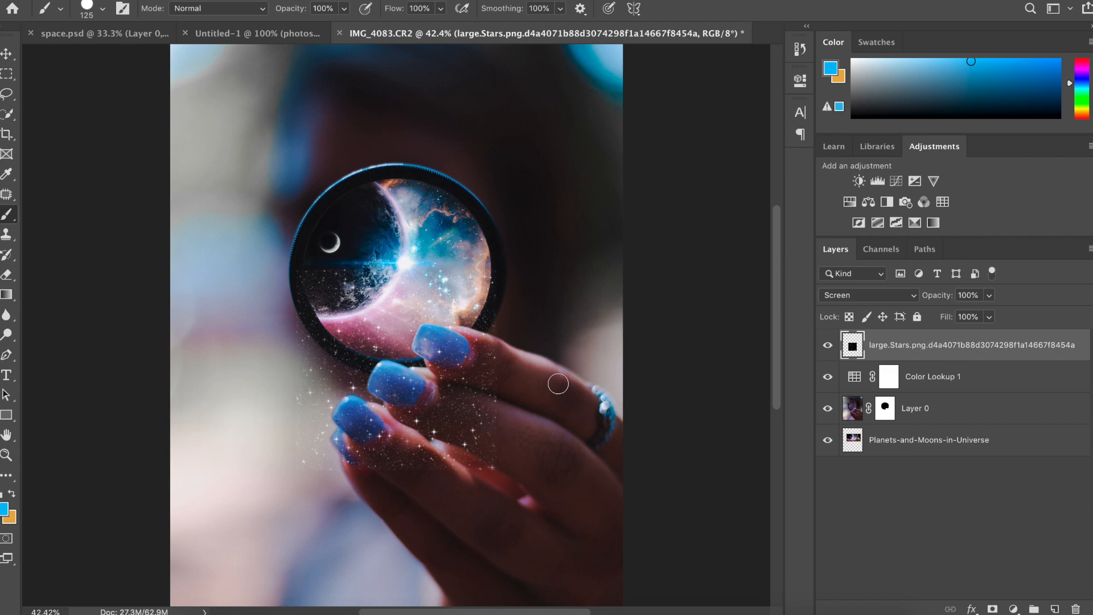
# Erase the outer edges of the stars layer around the hand and lens with a 600 px Soft Round eraser.
pyautogui.press('e')
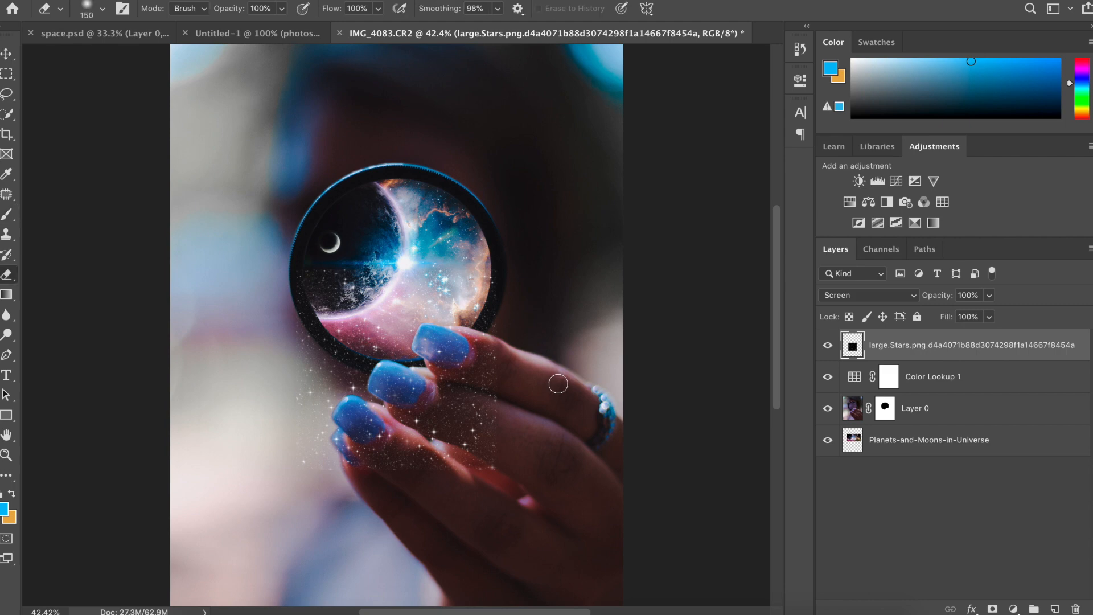
pyautogui.moveTo(524, 359)
pyautogui.mouseDown()
pyautogui.moveTo(460, 472)
pyautogui.moveTo(384, 518)
pyautogui.moveTo(525, 474)
pyautogui.moveTo(523, 437)
pyautogui.mouseUp()
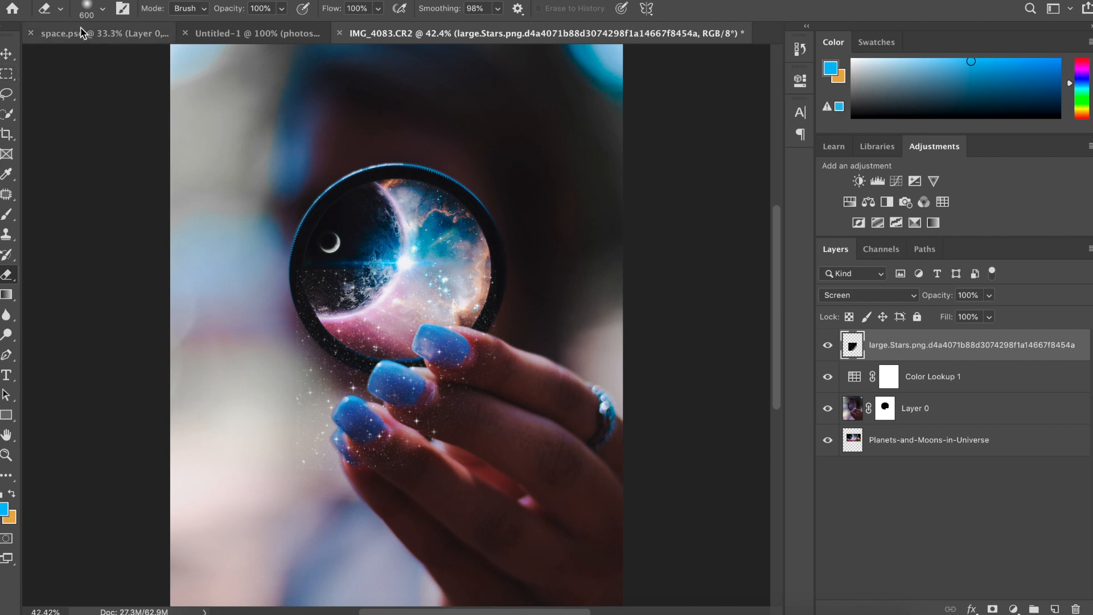
pyautogui.click(88, 9)
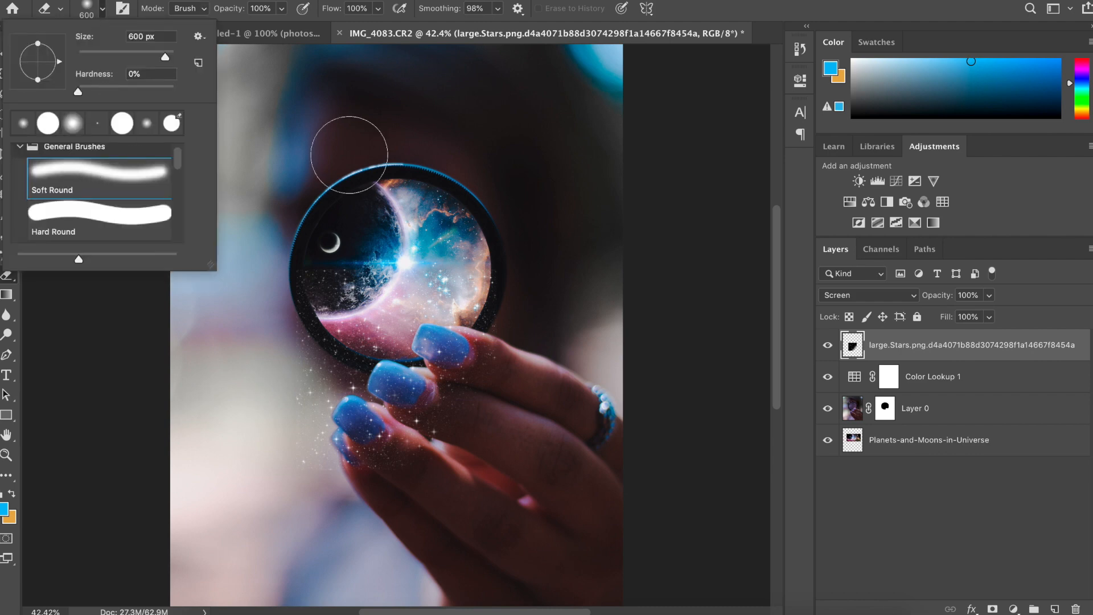
pyautogui.click(347, 107)
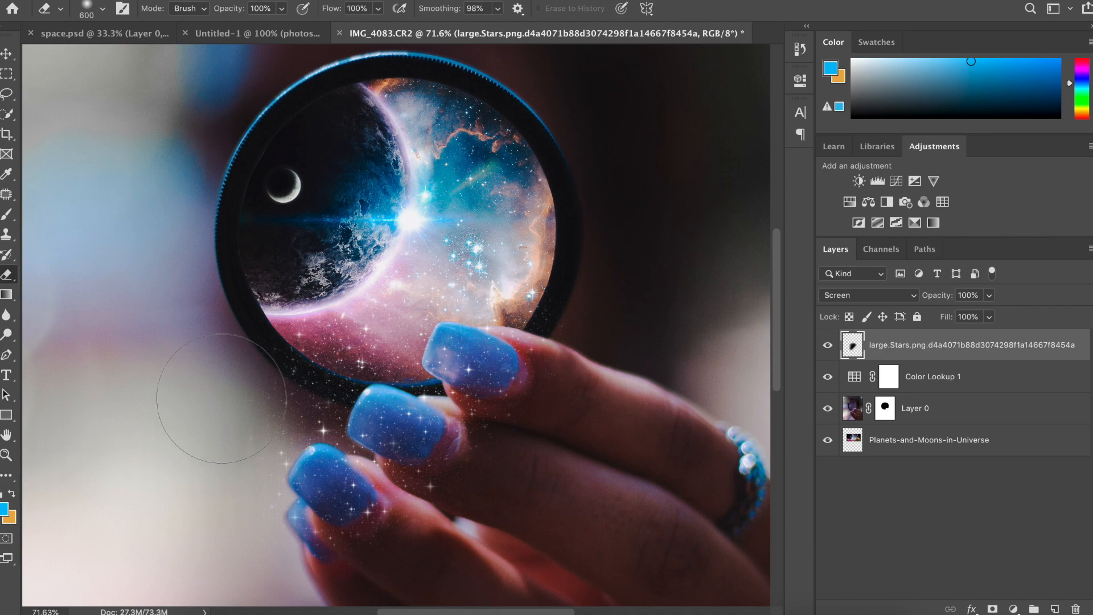
# Erase the stars spilling onto the skin around the fingernails with a smaller soft eraser of about 125 px.
pyautogui.scroll(-3, 295, 500)
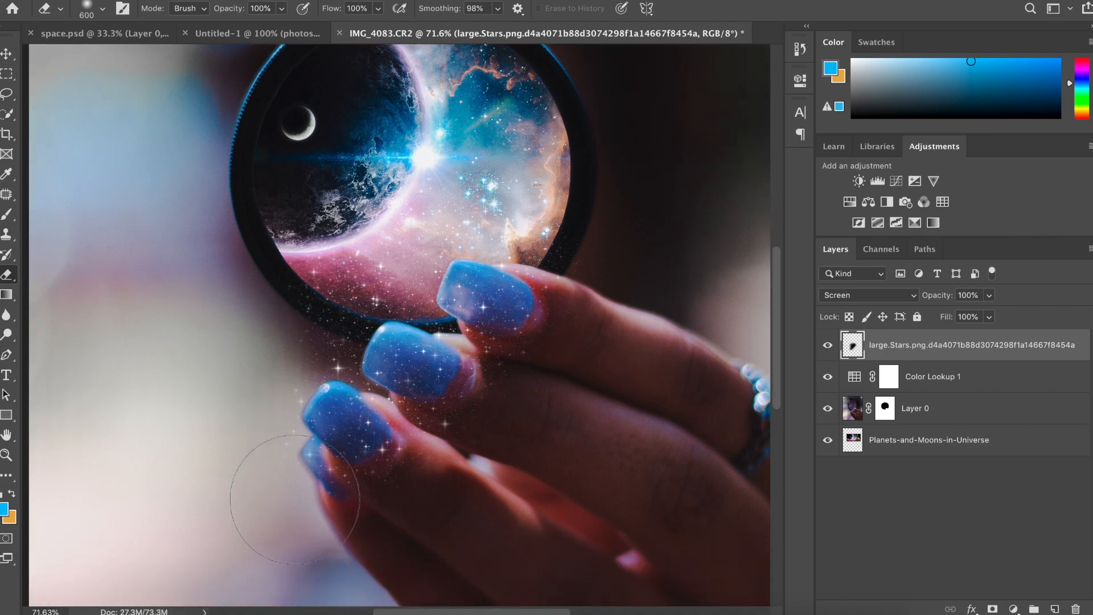
pyautogui.scroll(1, 289, 511)
pyautogui.scroll(4, 288, 511)
pyautogui.press('[')
pyautogui.press('[')
pyautogui.press('[')
pyautogui.press('[')
pyautogui.press('[')
pyautogui.press('[')
pyautogui.press('[')
pyautogui.press('[')
pyautogui.press('[')
pyautogui.press('[')
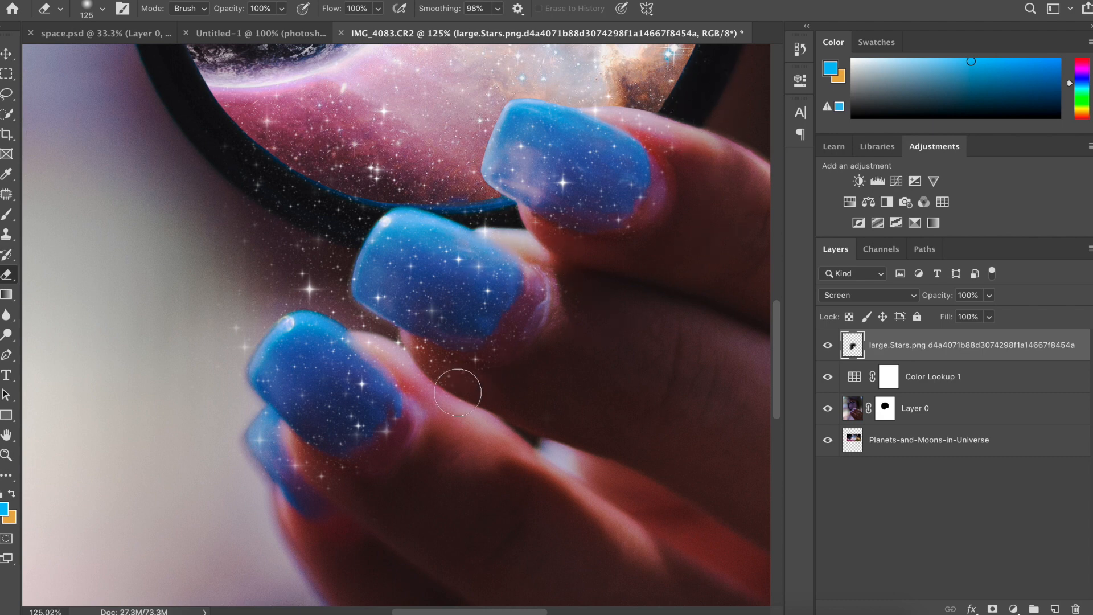
pyautogui.moveTo(582, 378)
pyautogui.mouseDown()
pyautogui.moveTo(447, 371)
pyautogui.moveTo(520, 362)
pyautogui.moveTo(556, 279)
pyautogui.mouseUp()
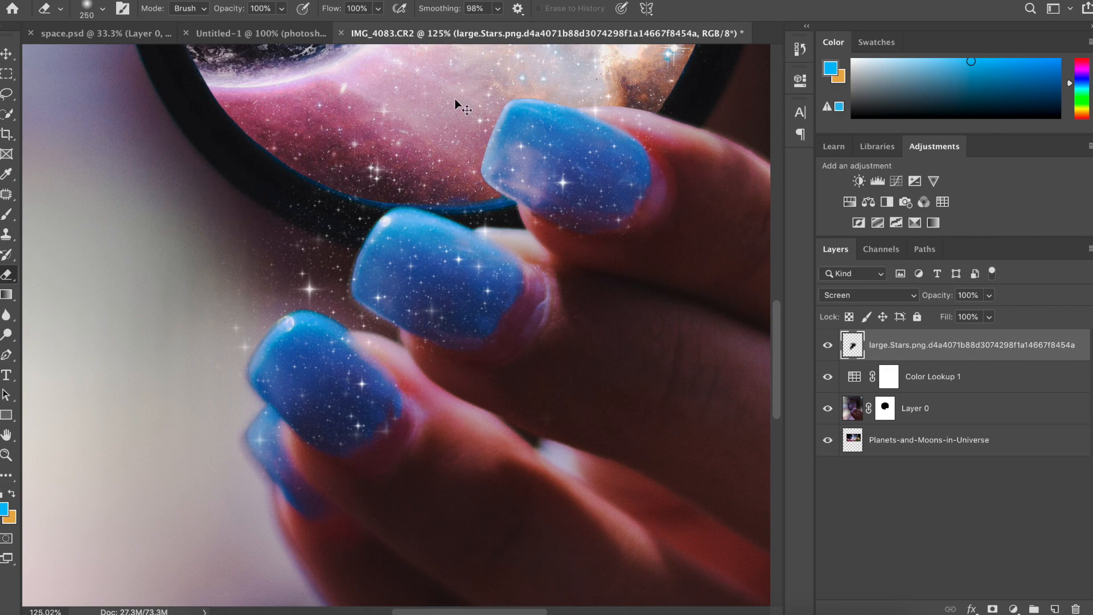
pyautogui.hotkey('ctrl', '0')
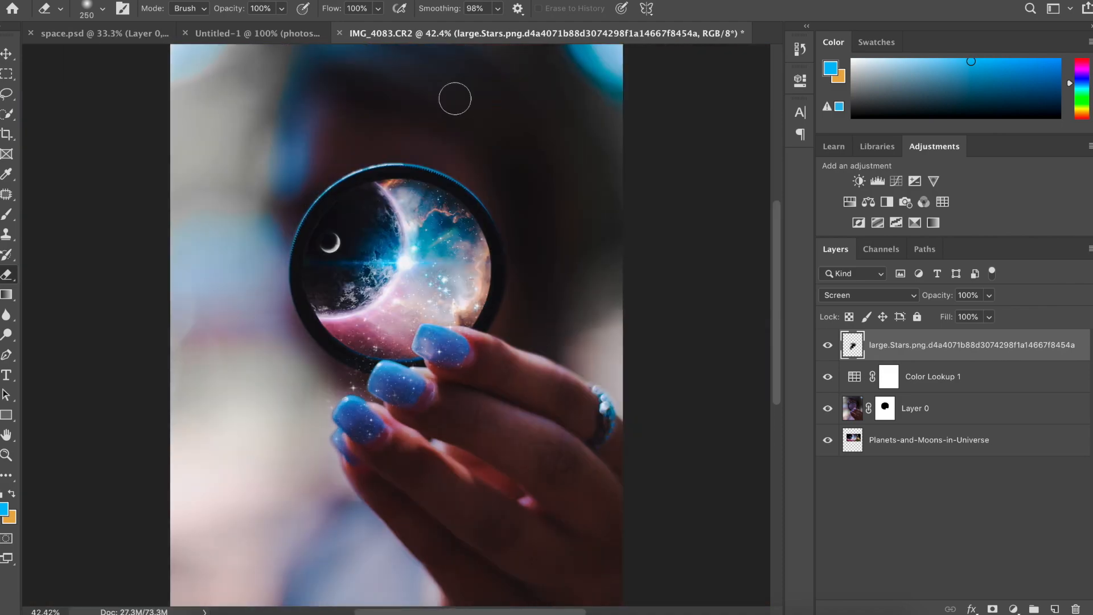